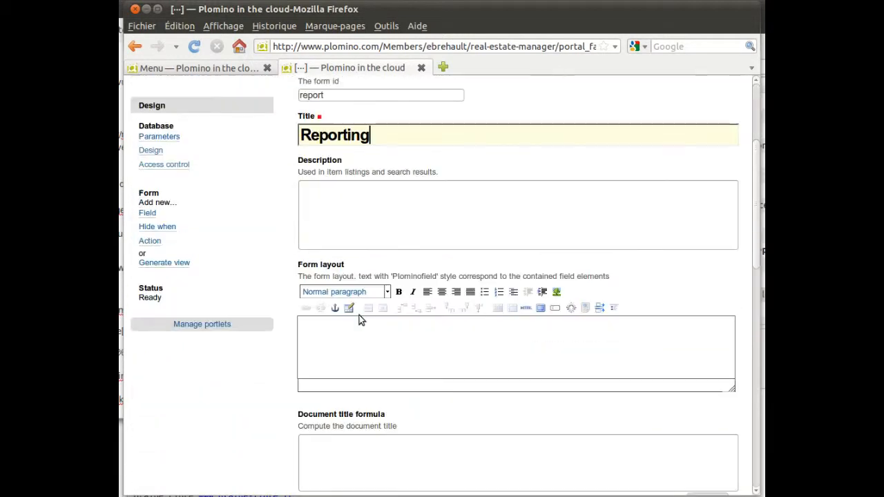
Mark the Reporting form as a page and save it
click(302, 402)
key(Return)
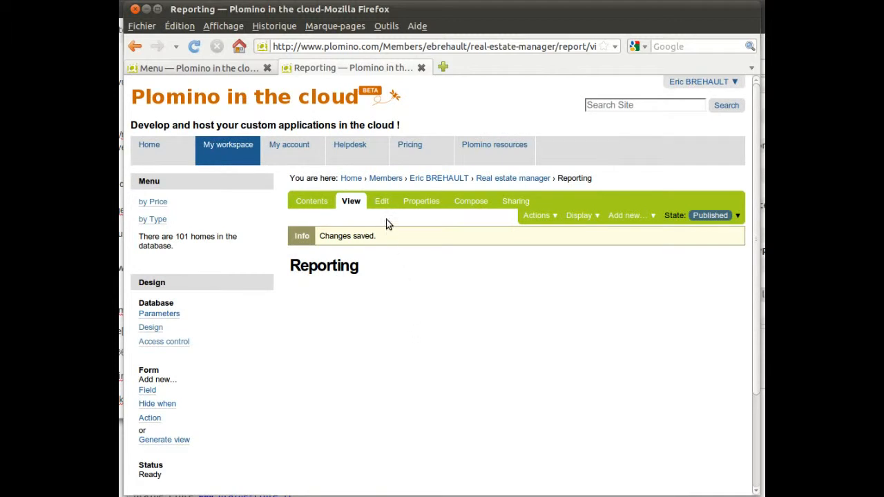
Reopen the Reporting form for editing and enter the word piechart in its form layout
click(381, 201)
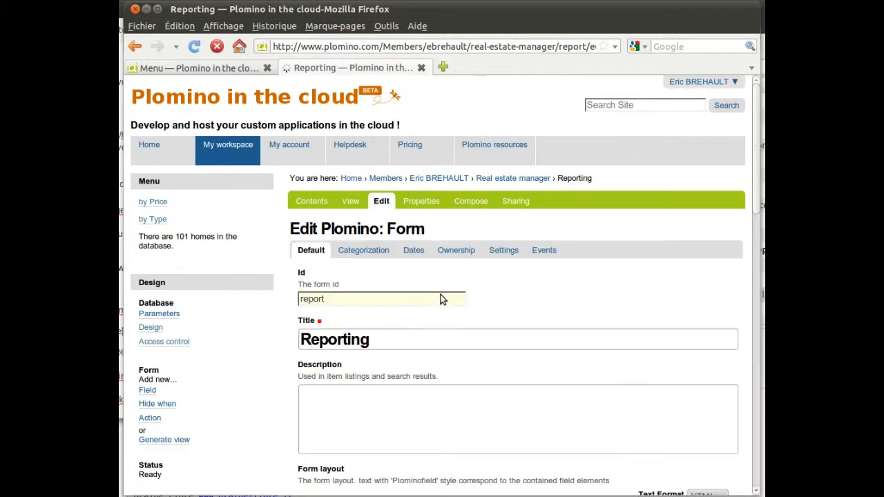
scroll(436, 316, down, 8)
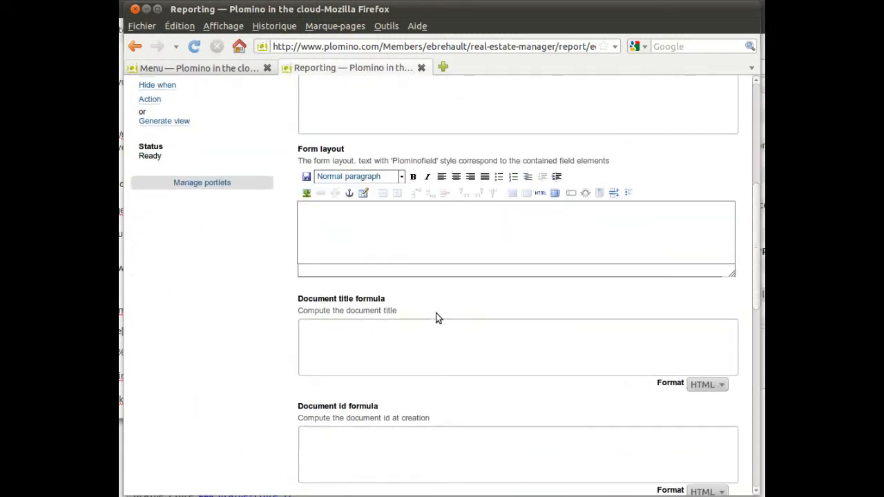
click(387, 236)
text(piechart)
Turn the word piechart into a Plomino field of type Google visualization with mode Computed for display
double_click(331, 215)
click(575, 195)
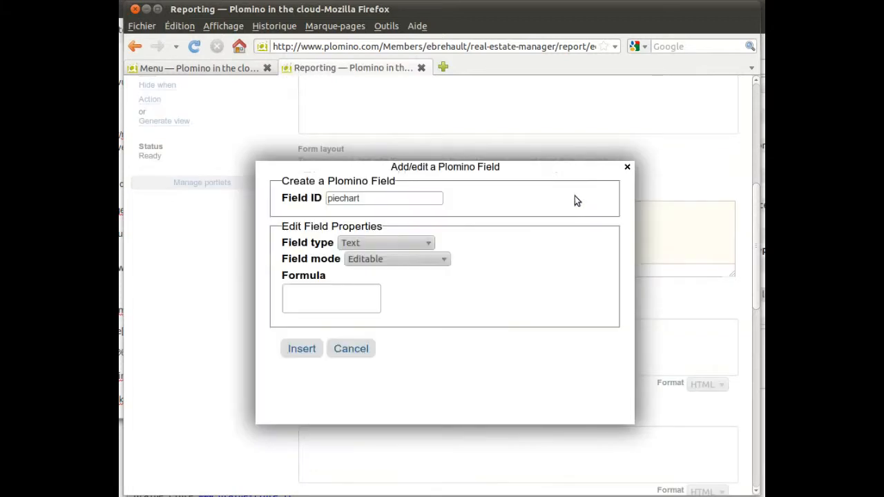
click(379, 244)
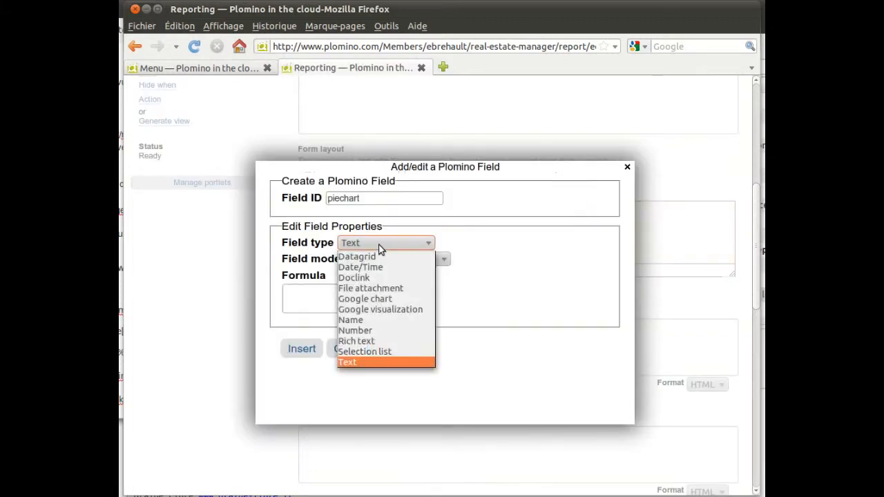
click(388, 309)
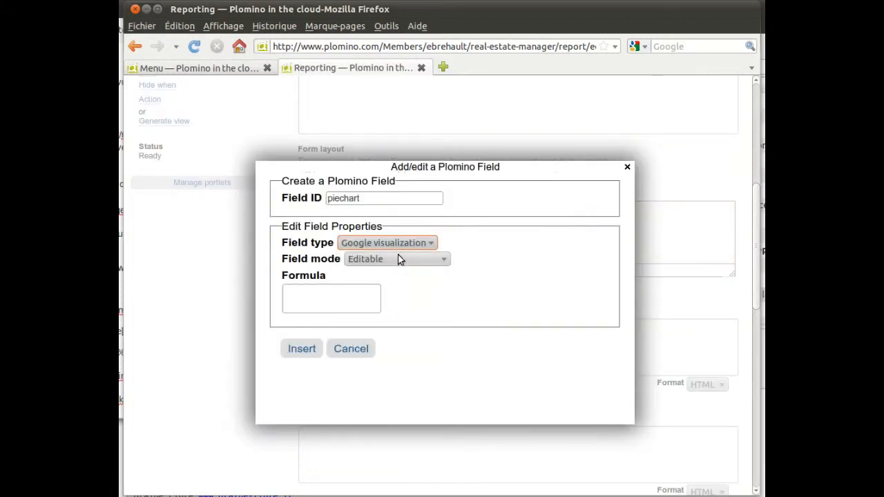
click(398, 258)
click(408, 305)
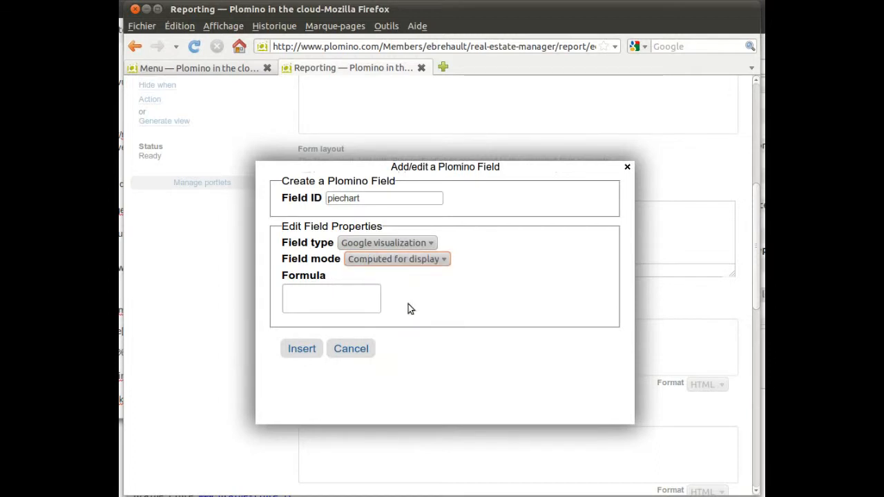
click(308, 350)
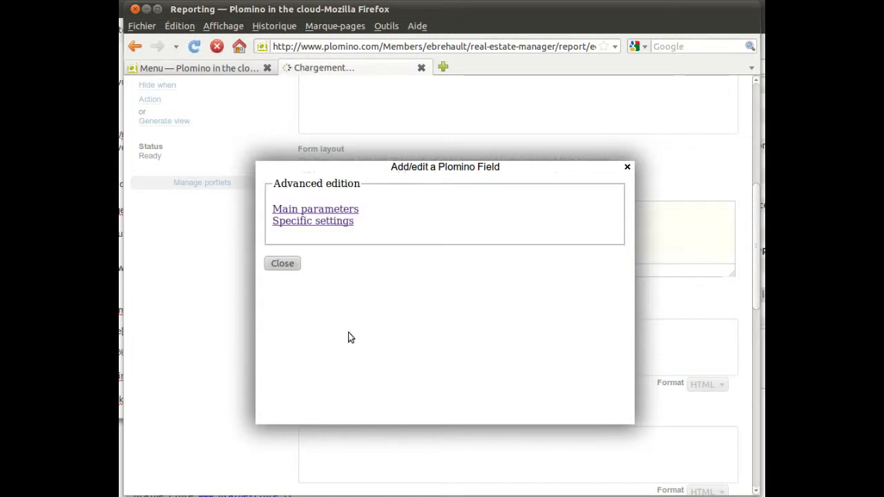
In the piechart field's main parameters, begin the formula with db = context.getParentDatabase() and all = db.getAllDocuments() on separate lines
click(349, 208)
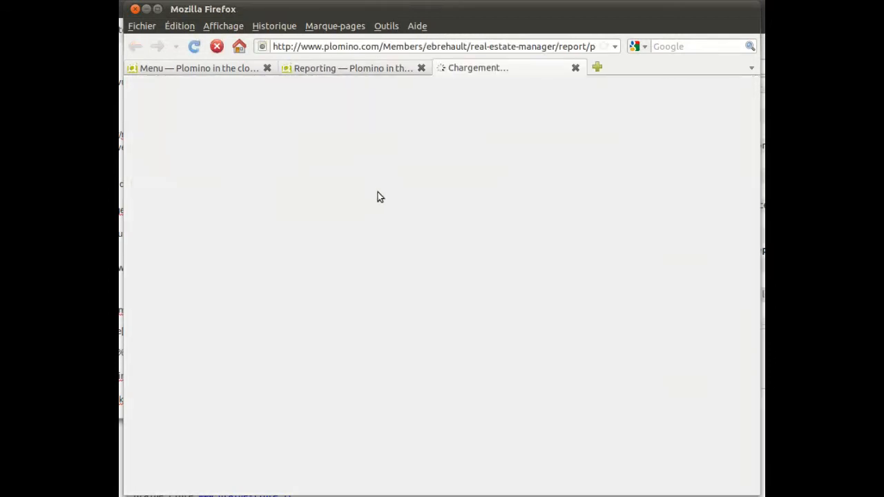
scroll(384, 320, down, 5)
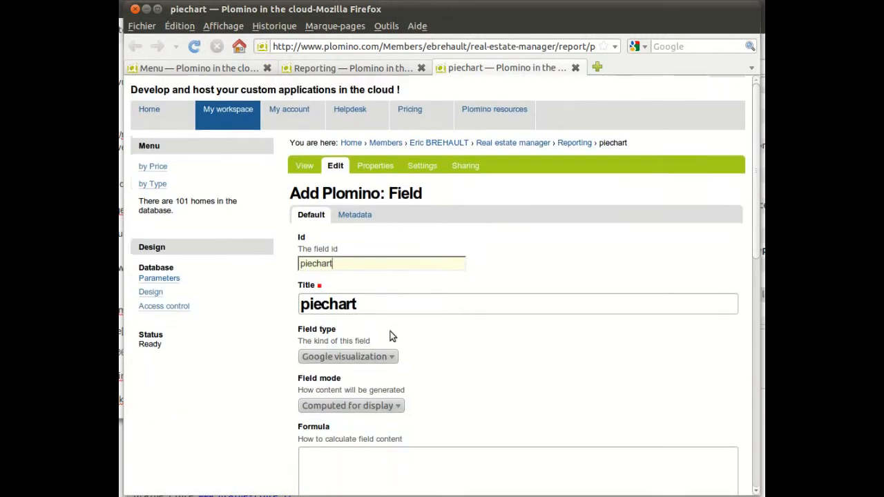
click(391, 331)
text(db = context)
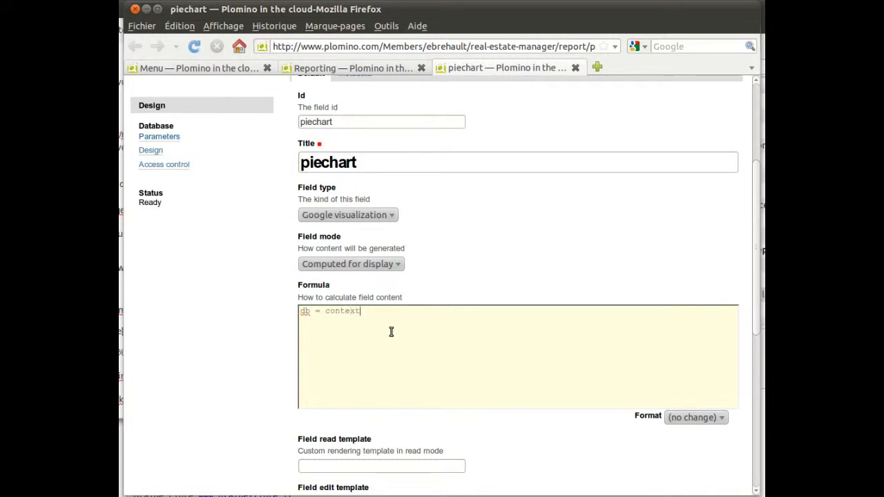
text(.getPare)
text(ntDatabase() )
text(all =)
text( db.)
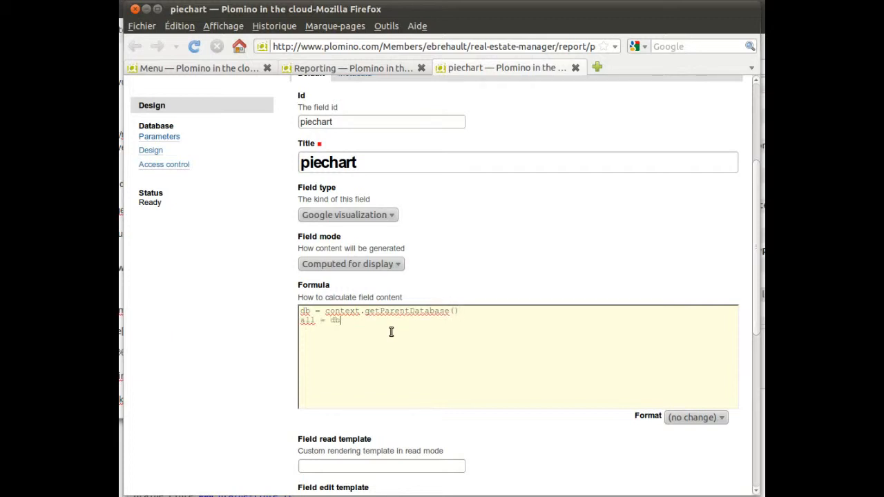
text(getAllDocu)
text(ments)
text(() )
Add the formula line by_type = {"Home for sale": 0, "New construction": 0, "Rental": 0}
text(bu)
key(BackSpace)
text(y_type)
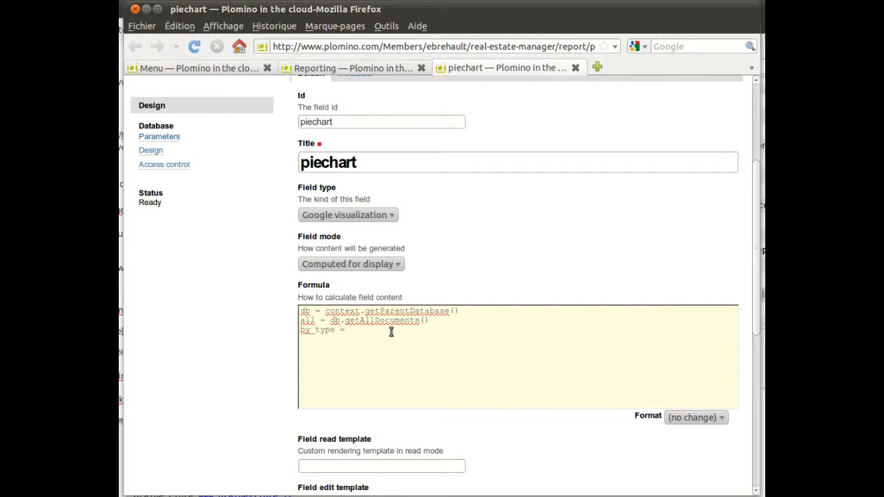
text( = ("Home for sale": 0, "new constru)
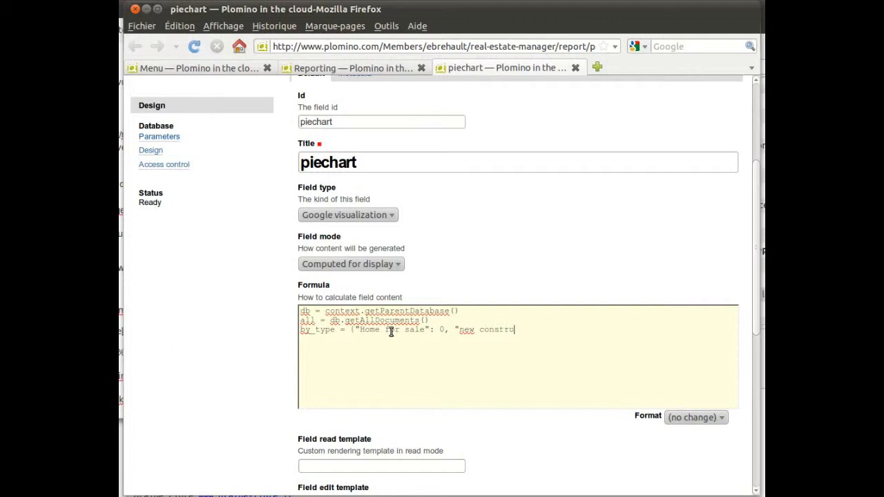
text(ction": 0, "Rental": 0)
Start the loop "for doc in all:" with the indented line hometype = doc.homeType
text(for )
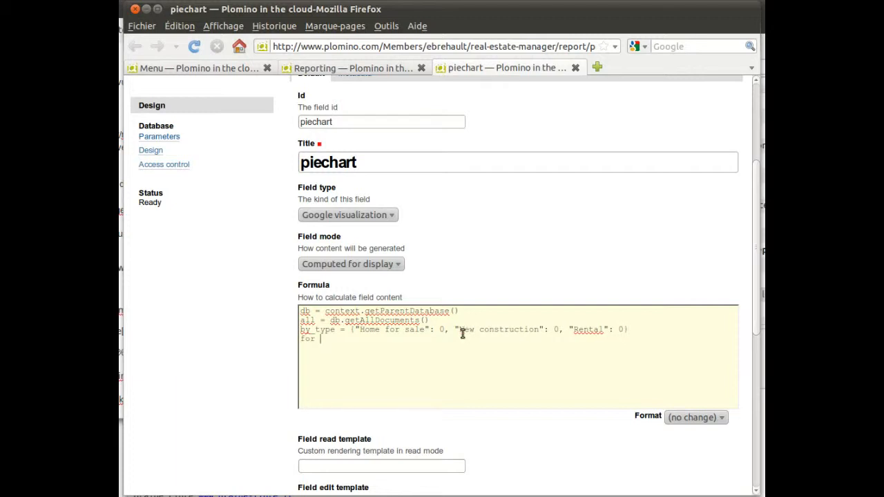
text(doc in all:   )
text(hometype )
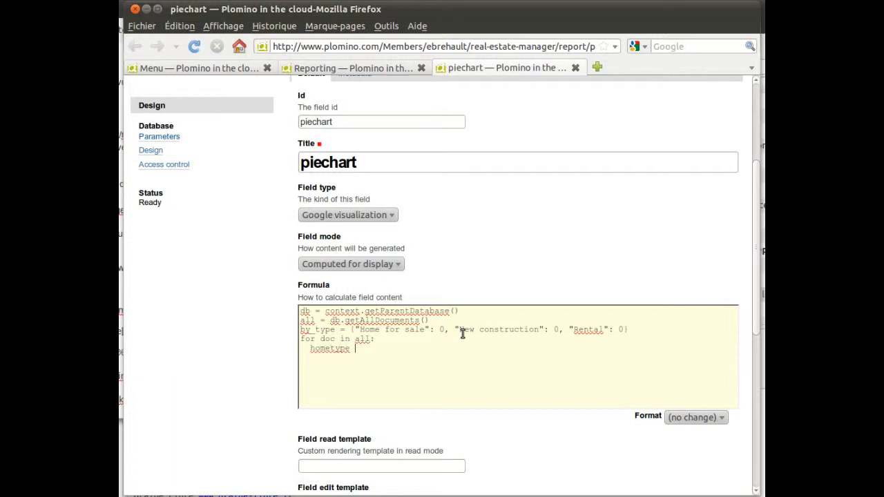
text(= doc.homeType)
key(Return)
Add the loop line by_type[hometype] = by_type[hometype] + doc.Price to the formula
text(by_type[hometype] =)
drag(311, 357, 389, 364)
key(ctrl+c)
click(421, 360)
key(ctrl+v)
text(+ doc.Price)
key(Return)
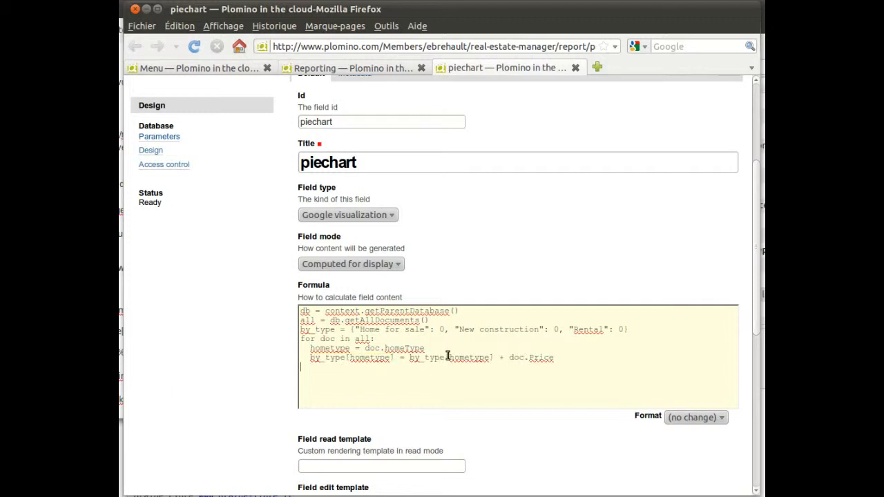
Finish the formula with return [["'%s'" % t, "%d" % by_type[t]] for t in by_type], save the field and close its page
text(retrun)
key(BackSpace)
key(BackSpace)
text(urn [["'%s'" %)
text(t, "%d" % by_type[t]] for t in by_type)
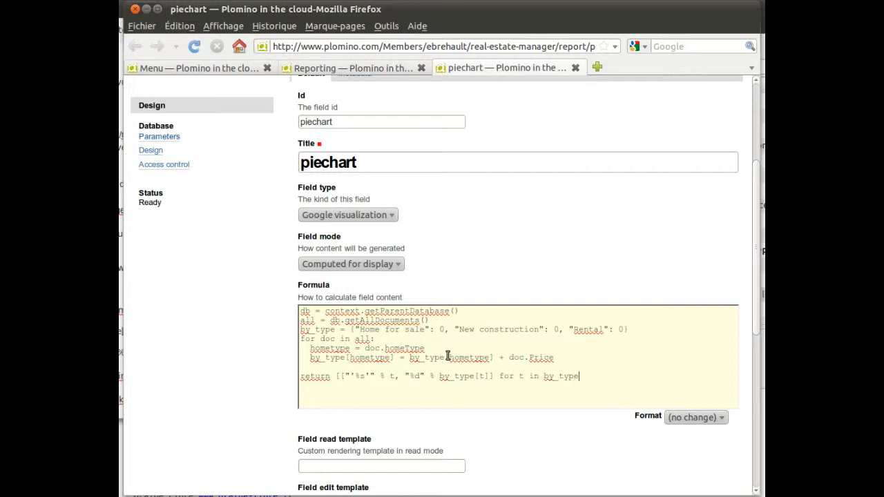
text(])
scroll(447, 355, down, 9)
click(317, 374)
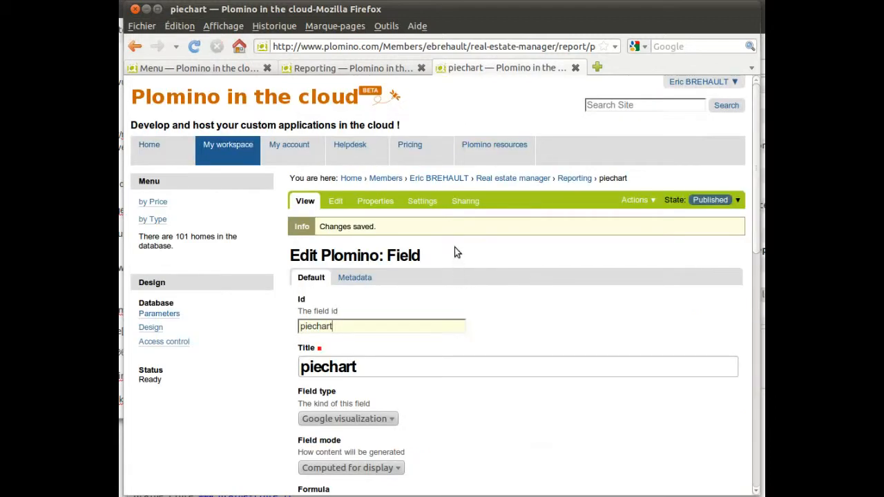
click(576, 68)
In the field's specific settings, change the loaded Google visualization package to piechart
click(352, 218)
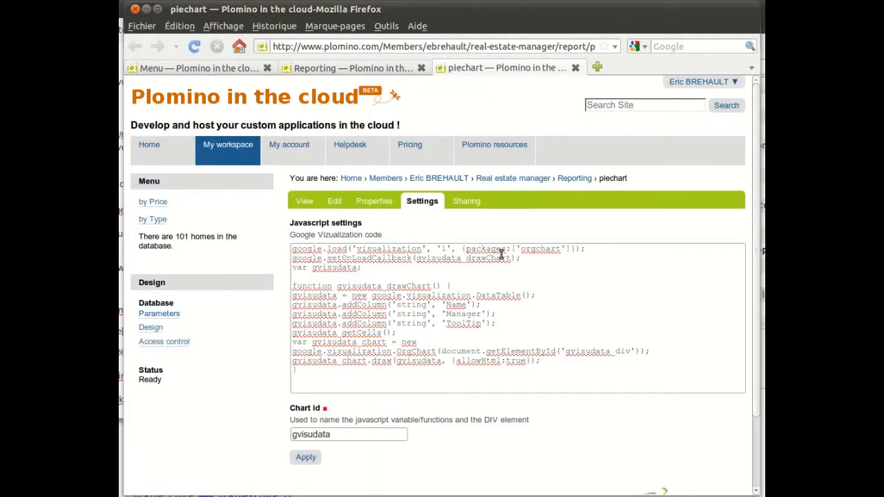
click(539, 250)
key(BackSpace)
key(BackSpace)
key(BackSpace)
text(pie)
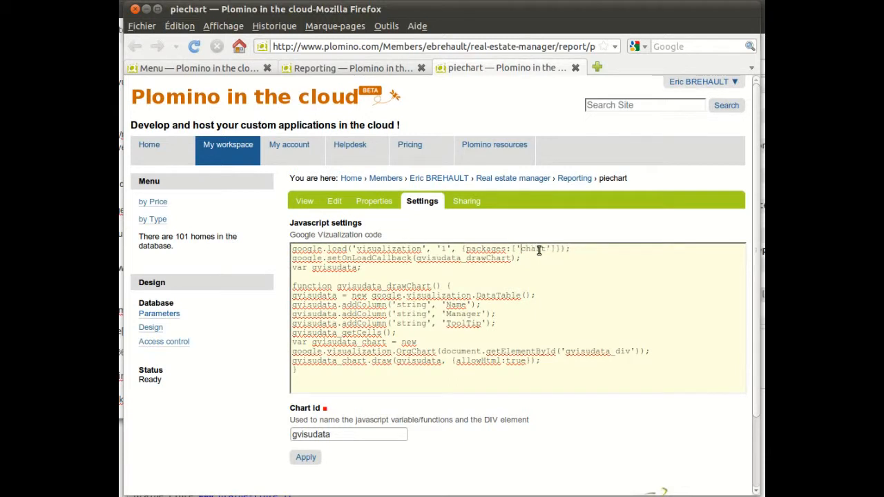
Name the first data column Type and make the second a number column named Total
double_click(453, 305)
text(Type)
double_click(405, 314)
text(numbre)
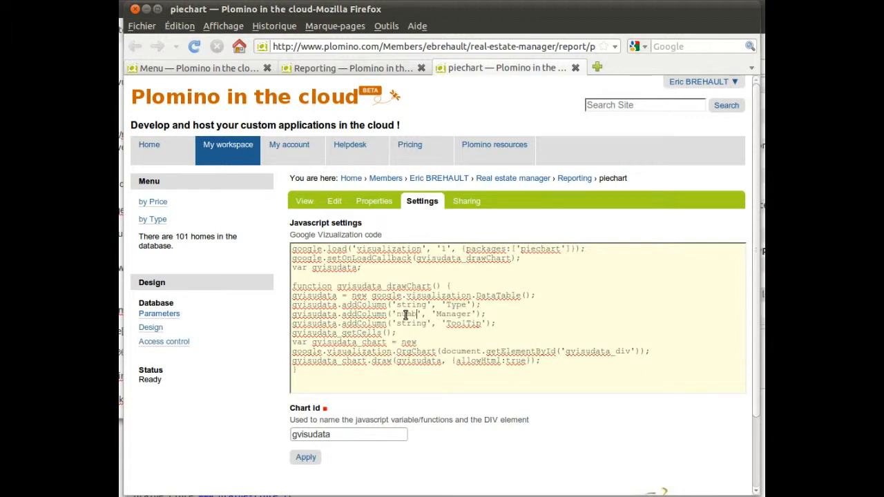
double_click(460, 314)
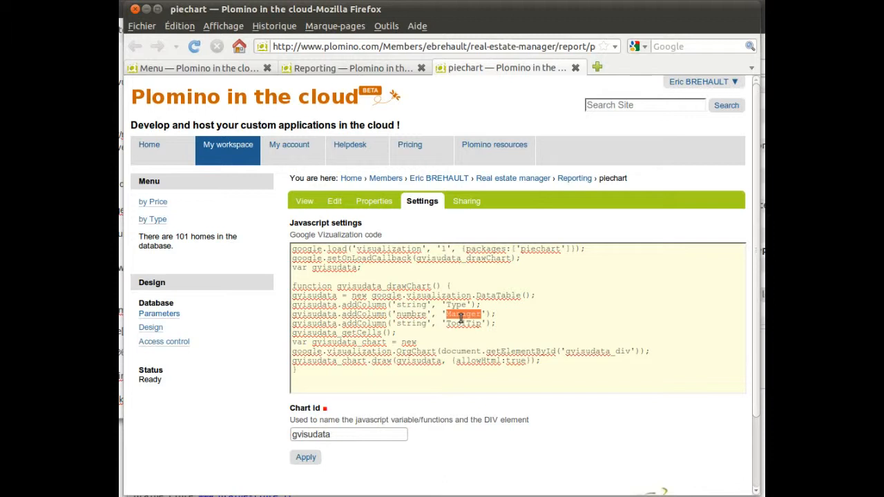
click(421, 314)
key(BackSpace)
text(r)
double_click(461, 315)
text(Total)
Remove the ToolTip column line from the chart's JavaScript code
click(489, 324)
drag(489, 324, 291, 324)
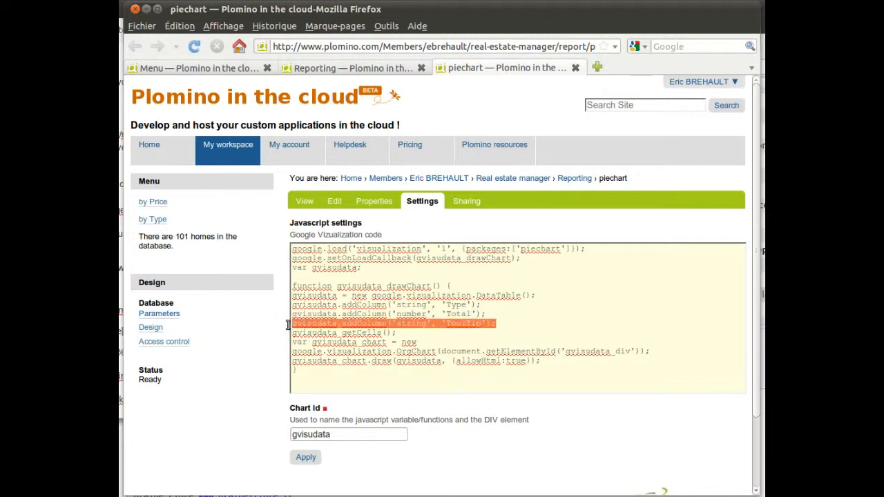
key(BackSpace)
Change the chart class in the JavaScript code to google.visualization.PieChart
click(410, 341)
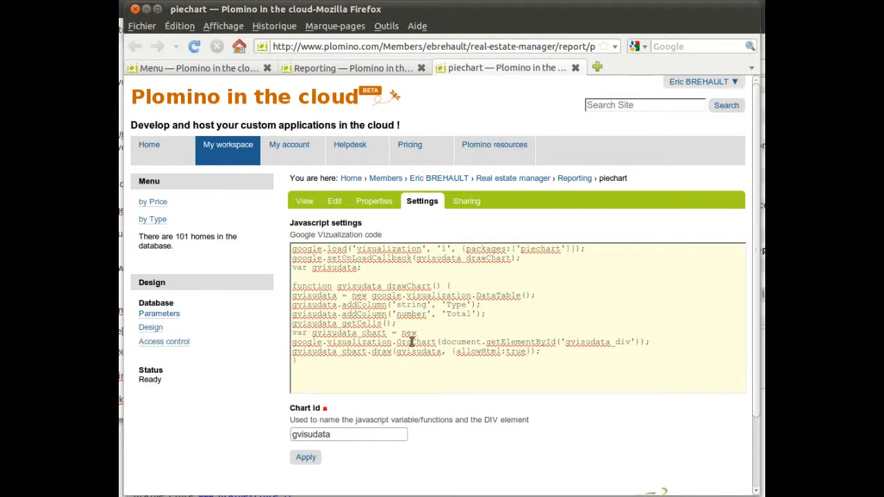
key(BackSpace)
key(BackSpace)
key(BackSpace)
text(Pie)
Add the option is3D: true to the chart's draw call, apply the settings and close their page
click(527, 354)
text(, is3D: true)
click(306, 457)
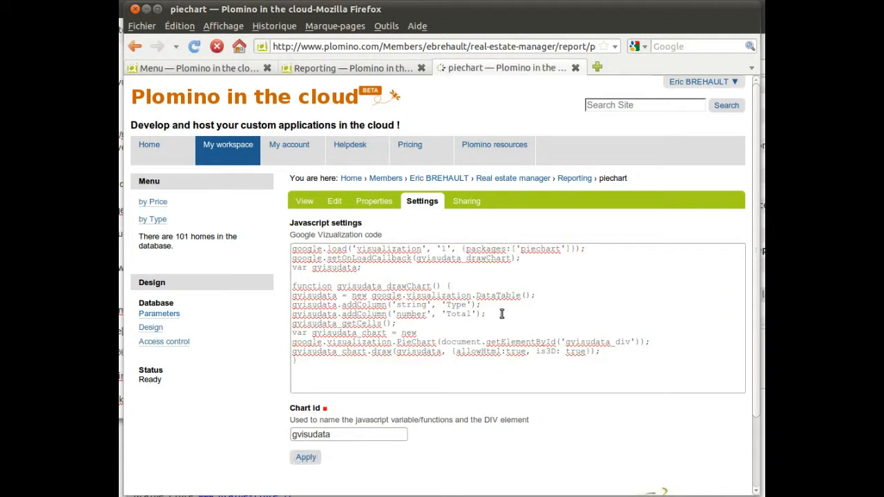
click(574, 68)
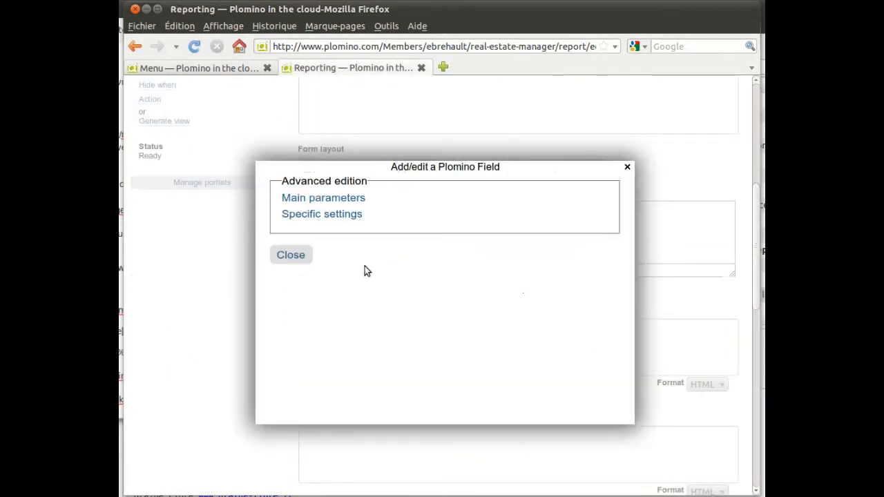
Close the field dialog and save the Reporting form
click(300, 257)
scroll(344, 293, down, 7)
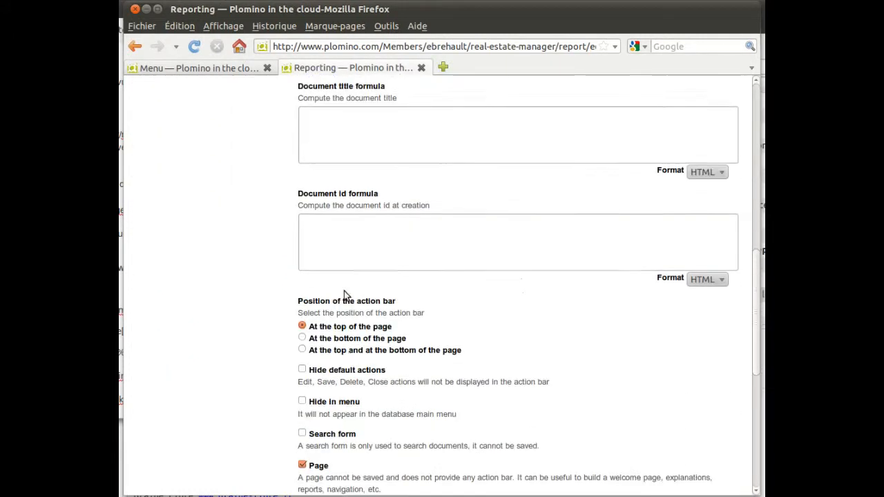
scroll(338, 385, down, 1)
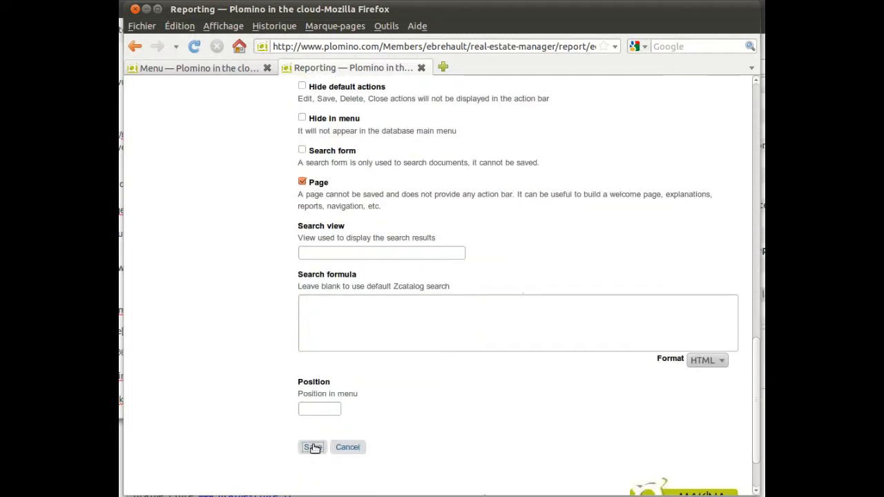
click(313, 447)
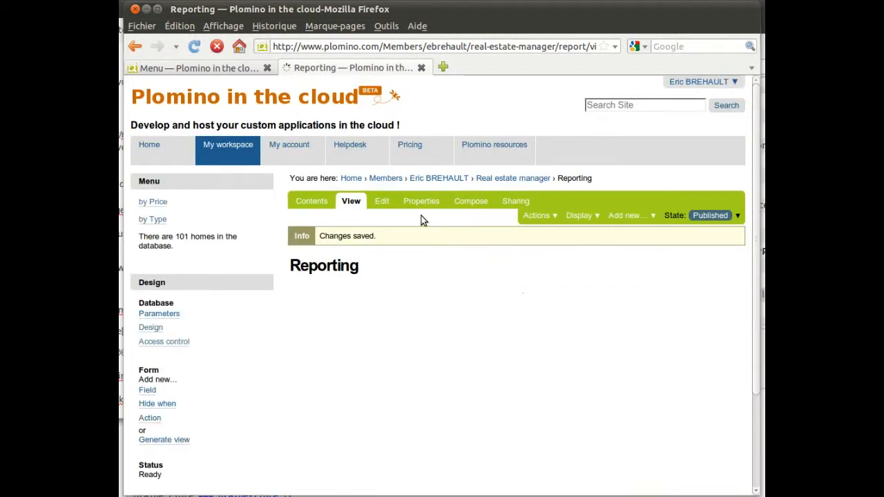
View the Reporting form and examine the error details of the piechart field's formula
click(355, 205)
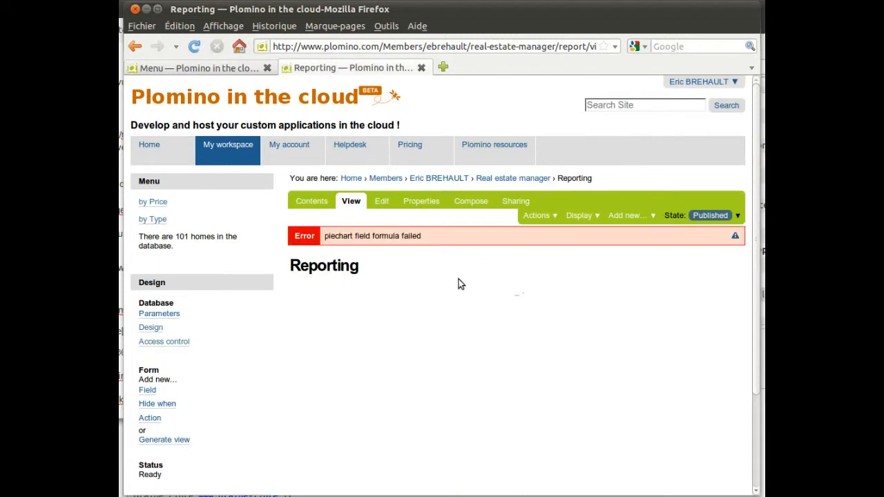
click(736, 238)
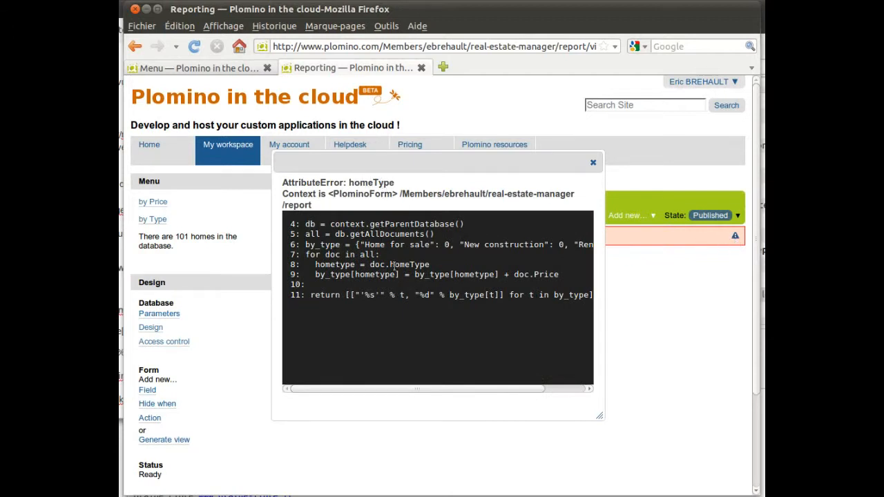
click(592, 163)
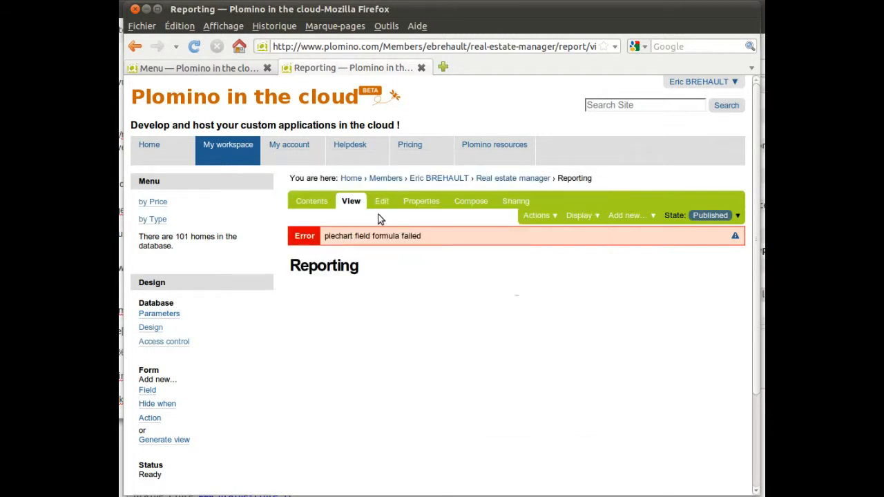
Edit the Reporting form and open the main parameters of its piechart field
click(382, 202)
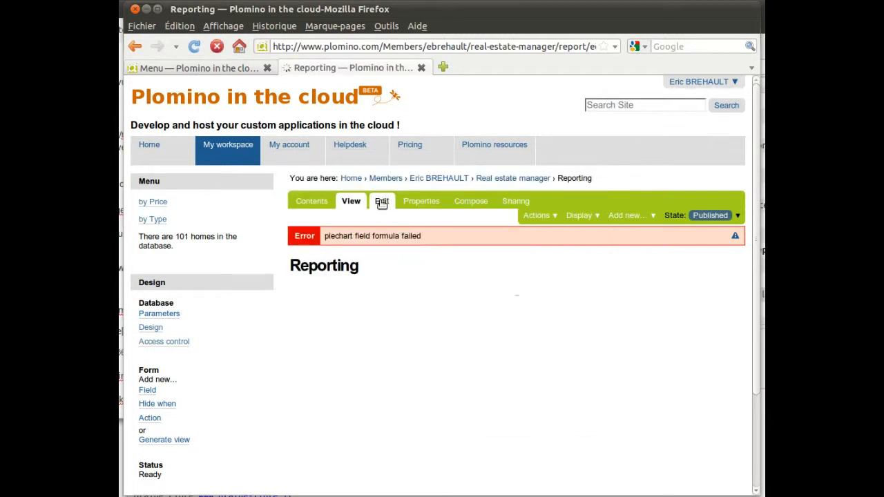
scroll(430, 273, down, 3)
scroll(431, 272, down, 4)
double_click(319, 284)
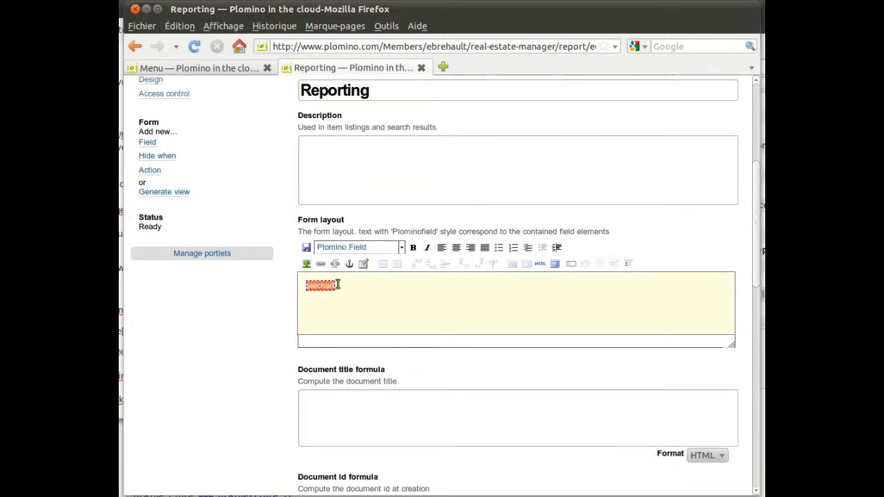
click(573, 265)
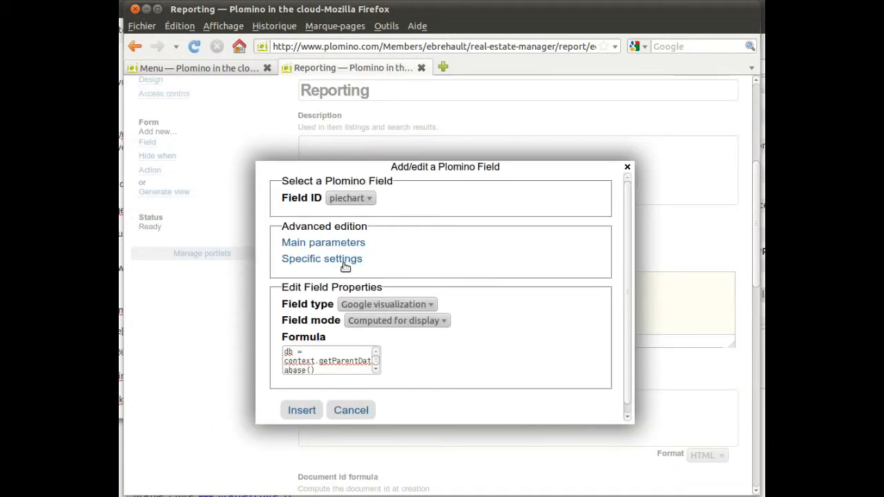
click(344, 243)
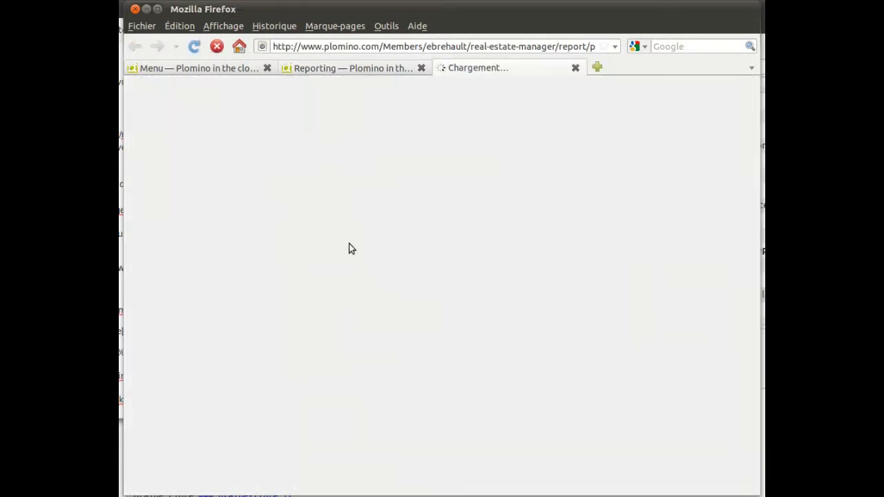
scroll(435, 310, down, 4)
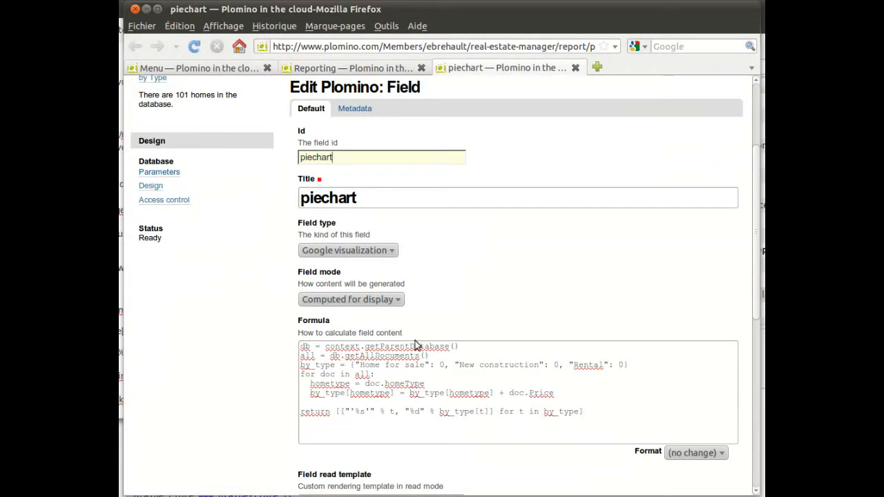
Correct doc.homeType to doc.HomeType in the piechart field's formula, save the field and close its page
click(390, 383)
scroll(390, 383, down, 1)
scroll(391, 383, down, 9)
click(313, 405)
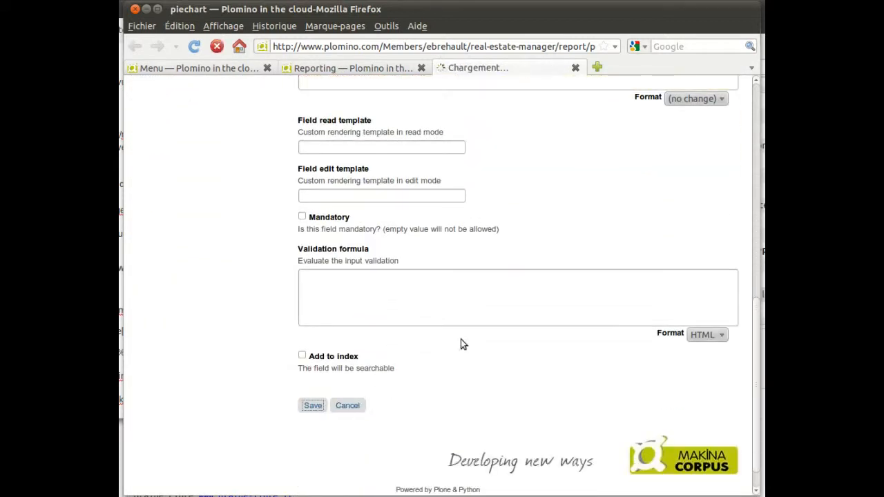
click(571, 66)
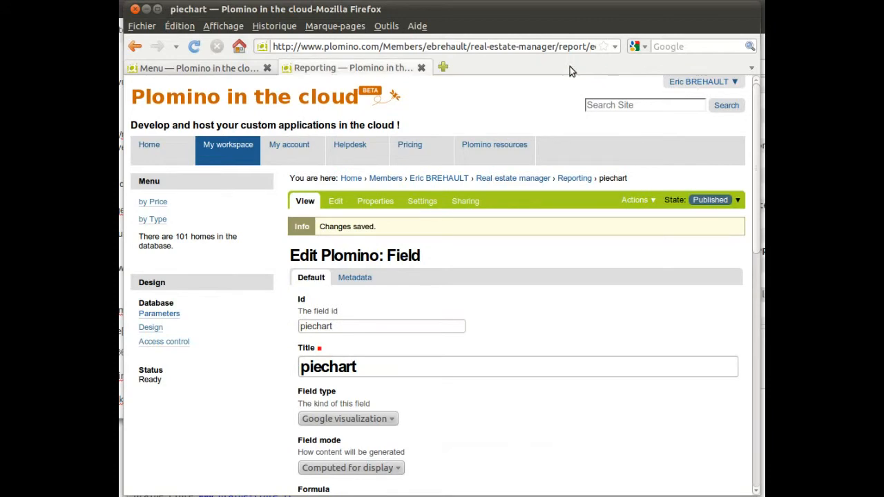
Close the field dialog and view the Reporting form to check the pie chart
click(347, 414)
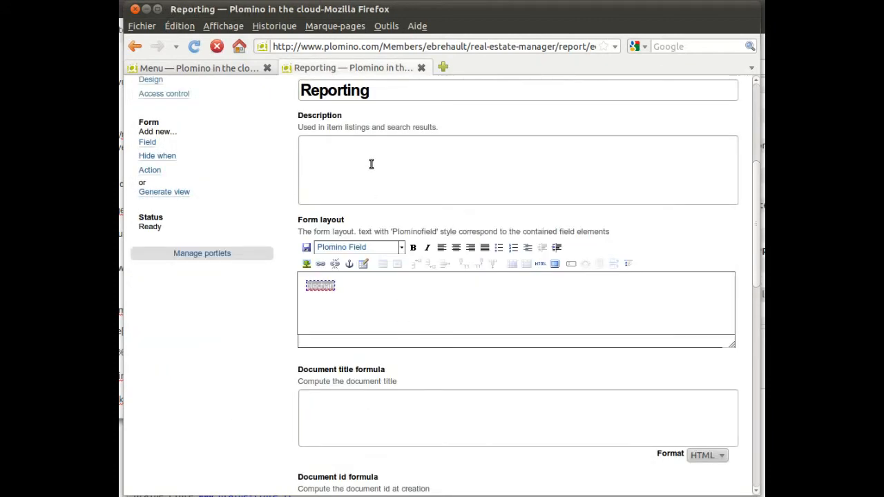
scroll(370, 164, up, 5)
click(350, 130)
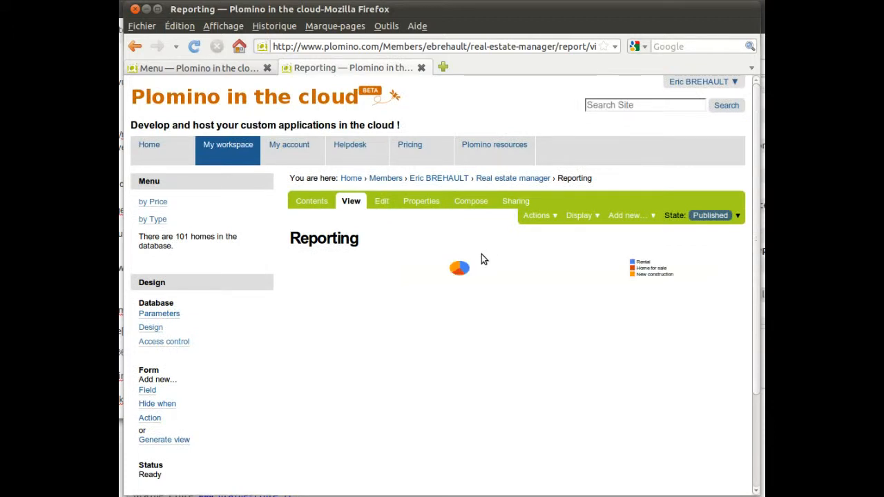
Reopen the Reporting form for editing and open the specific settings of its piechart field
click(384, 202)
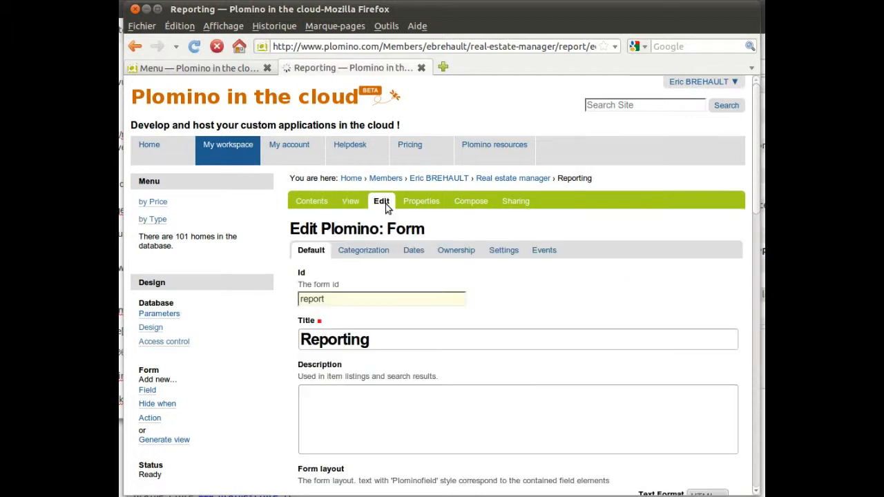
scroll(489, 328, down, 3)
double_click(326, 427)
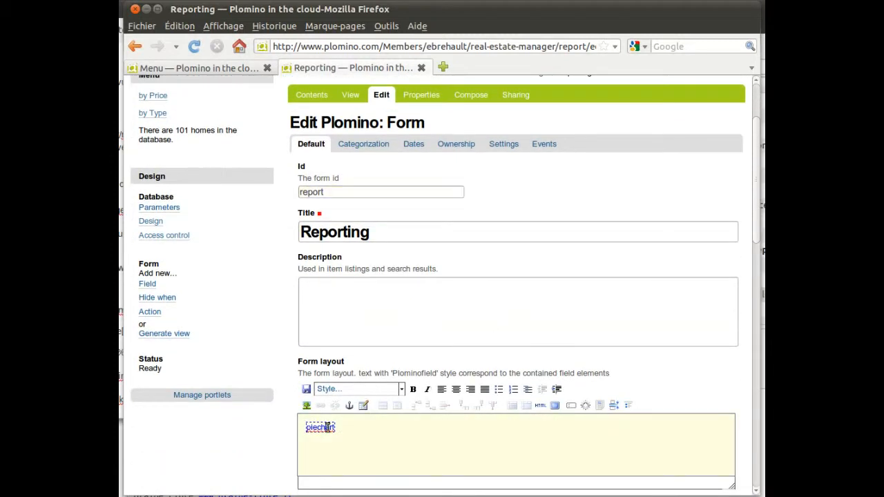
click(570, 408)
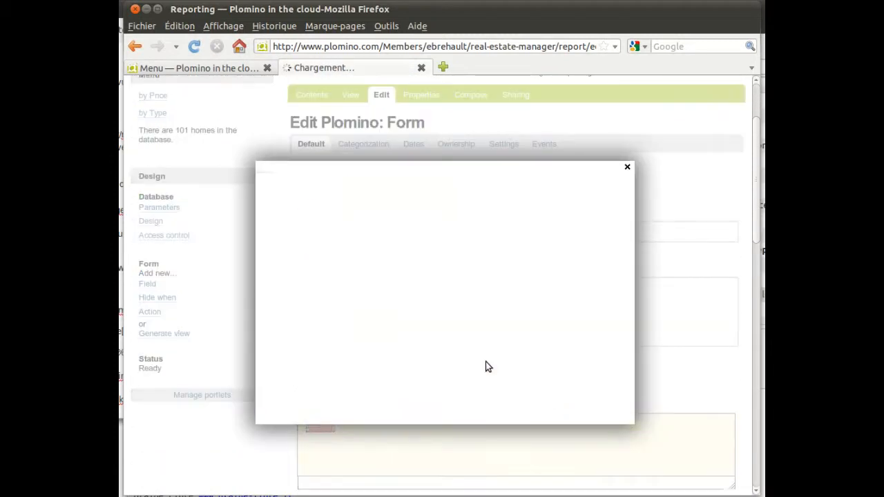
click(326, 259)
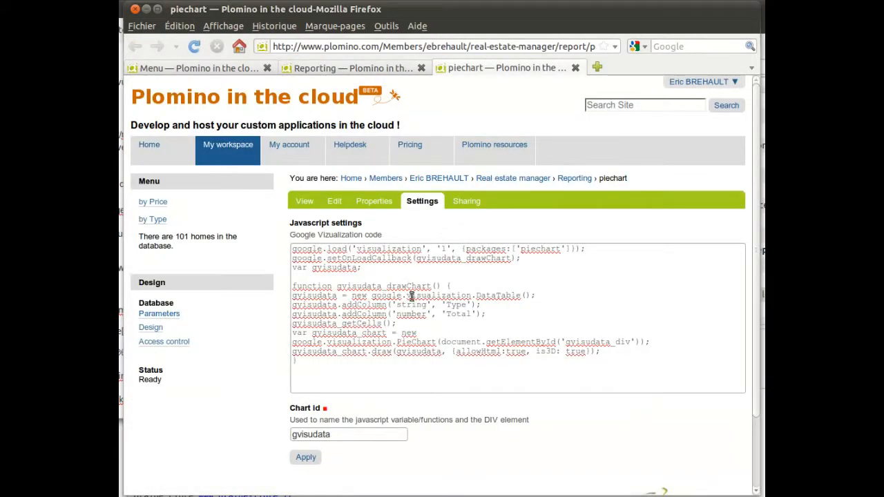
Add the options width: 500 and height: 500 to the chart's draw call and apply the settings
click(584, 350)
text(, width: )
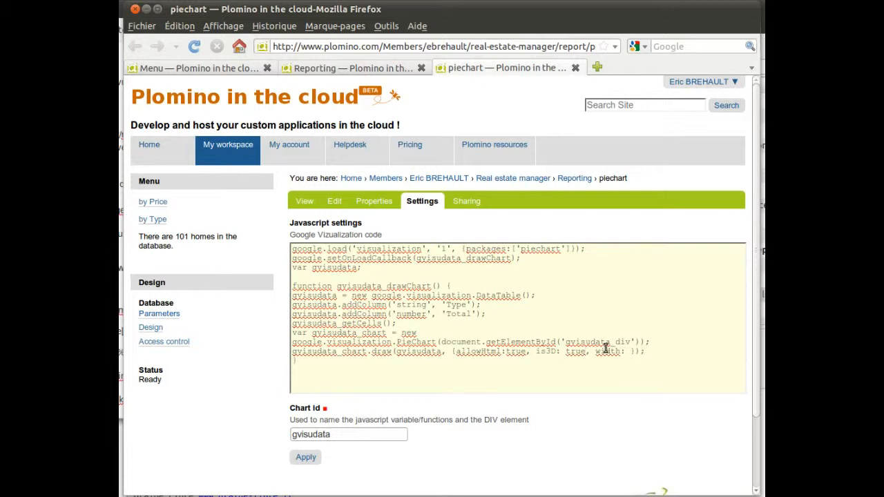
text(500, height: 500)
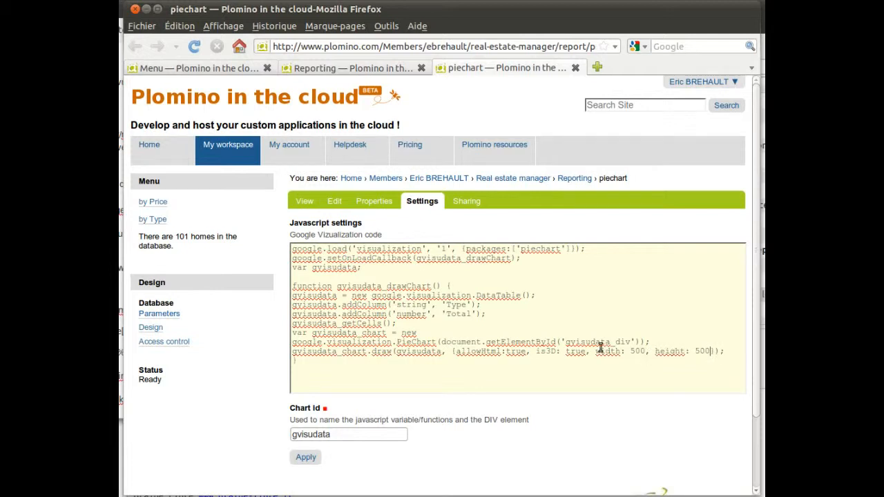
click(306, 457)
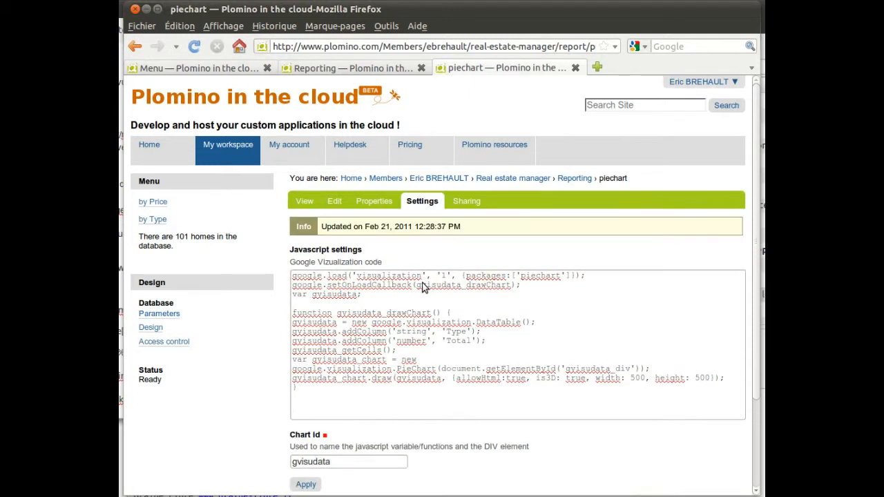
Return to the Reporting form, dismiss the field dialog and view the resized chart
click(353, 68)
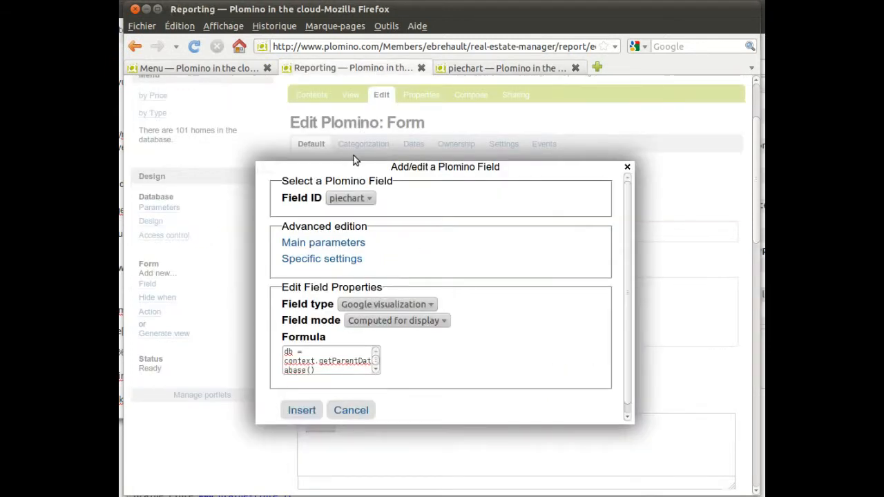
click(348, 410)
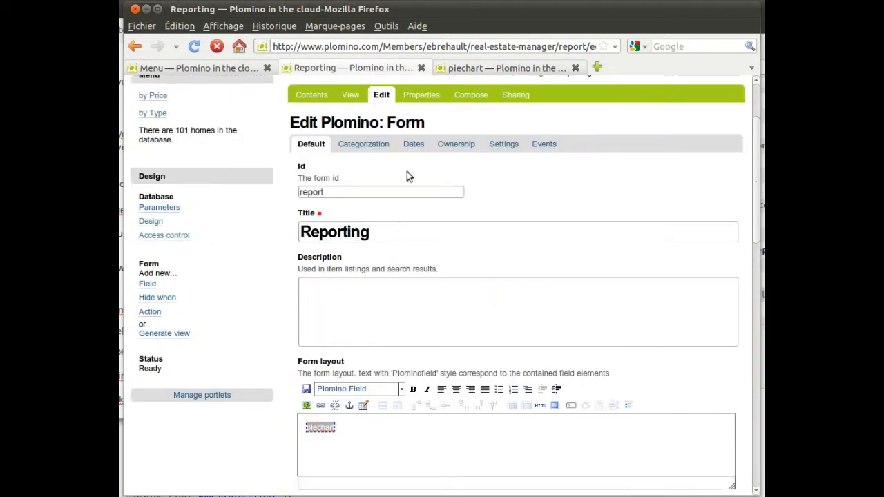
click(350, 95)
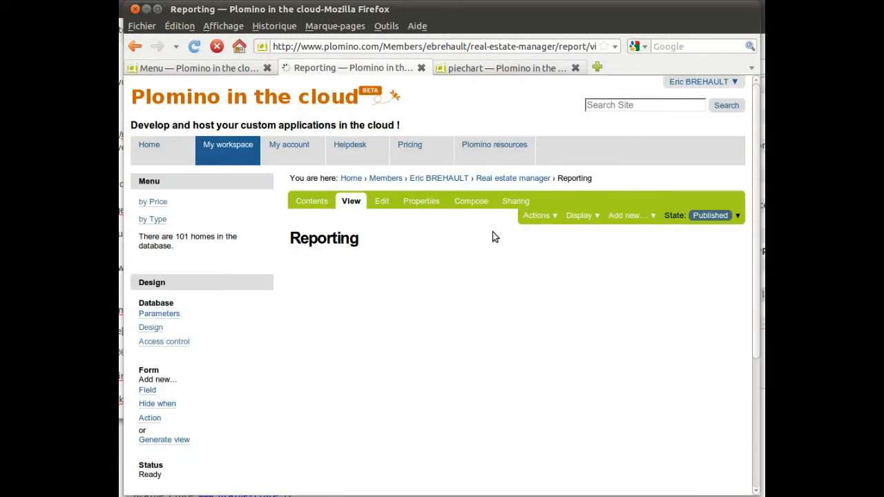
scroll(508, 334, down, 1)
Examine the totals and percentages of the Rental, New construction and Home for sale slices in the pie chart
click(446, 360)
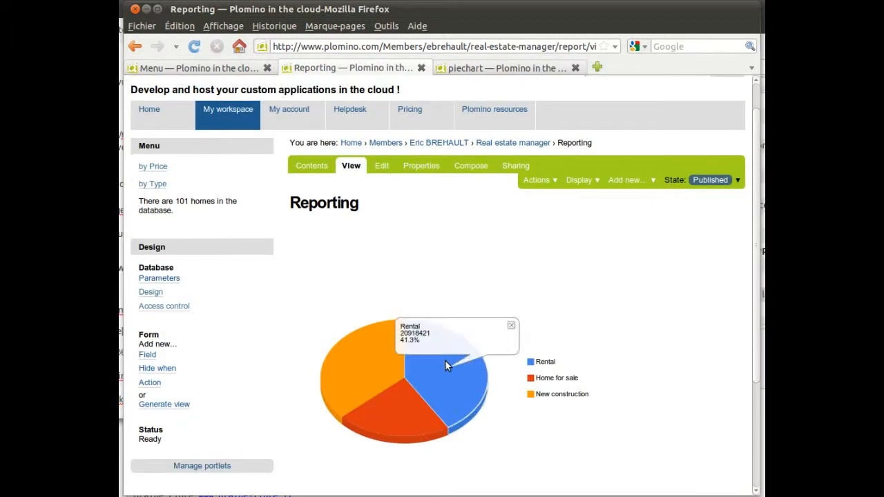
click(511, 326)
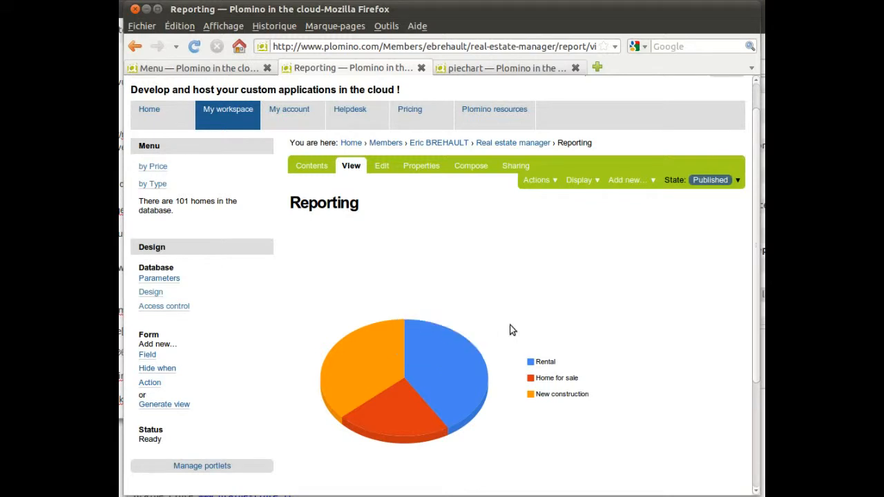
click(371, 362)
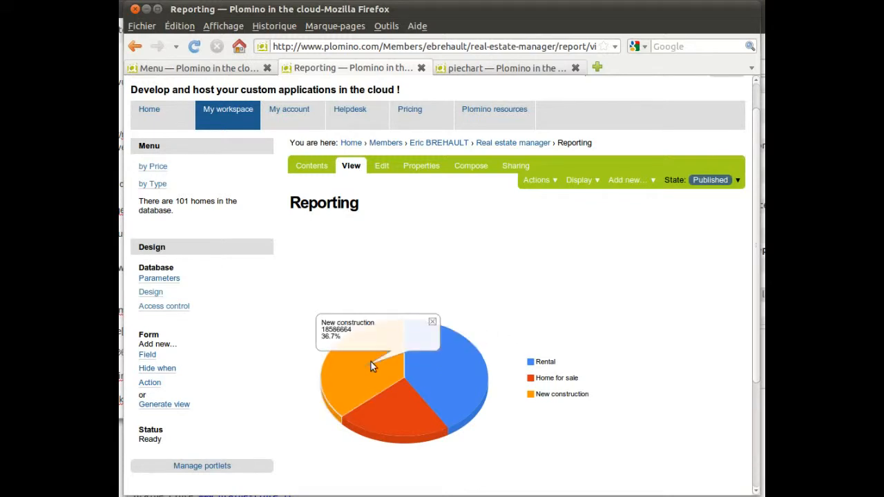
click(432, 324)
click(393, 399)
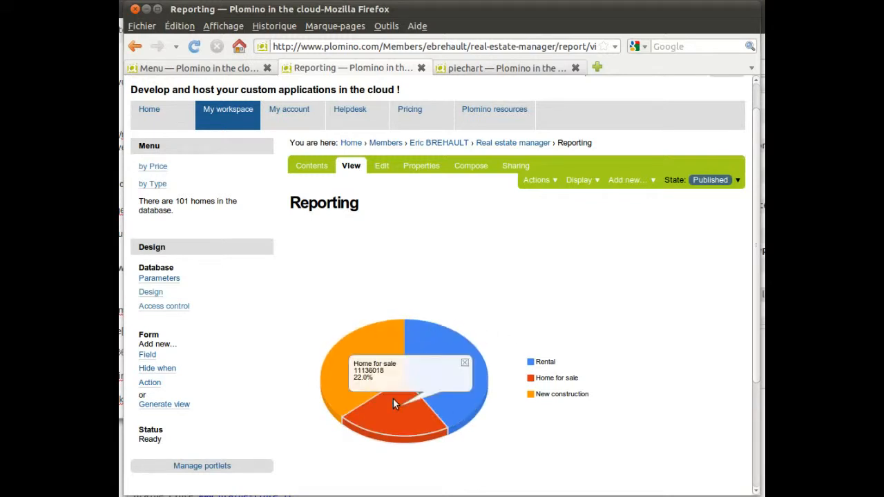
click(465, 362)
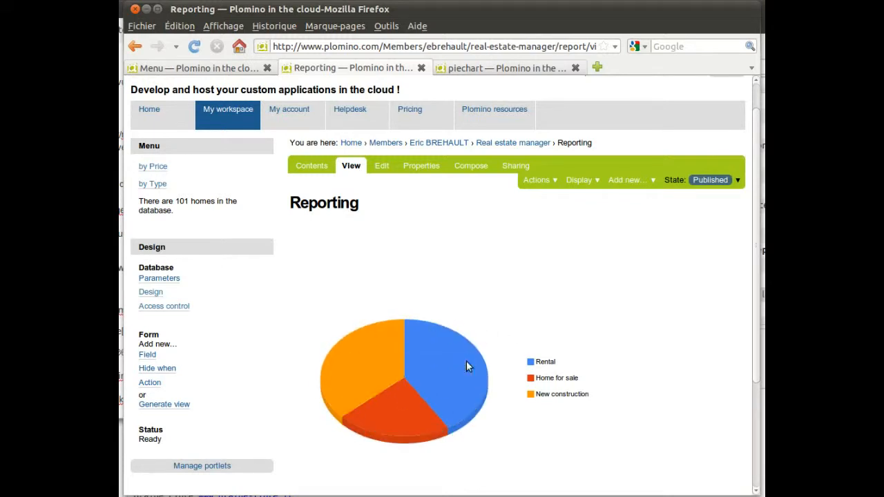
click(533, 381)
click(532, 378)
Open the frmHome form for editing from the database design and close the piechart settings page
click(158, 297)
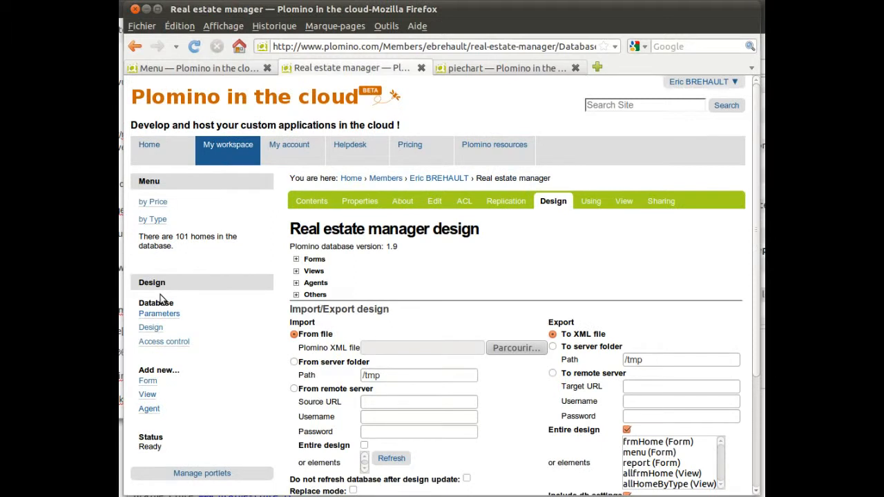
click(317, 264)
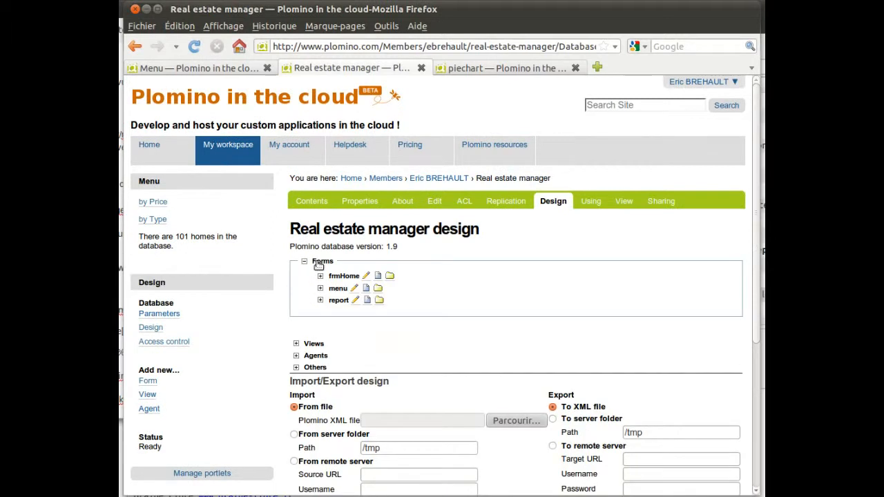
click(367, 276)
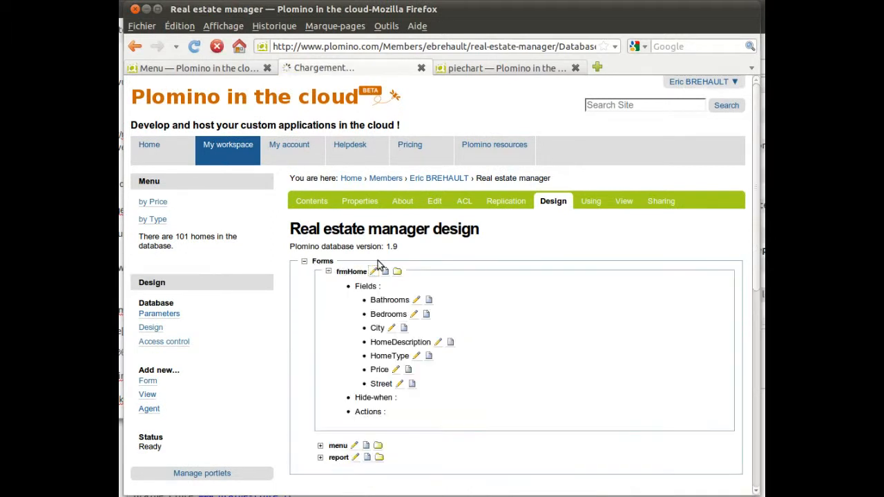
click(574, 68)
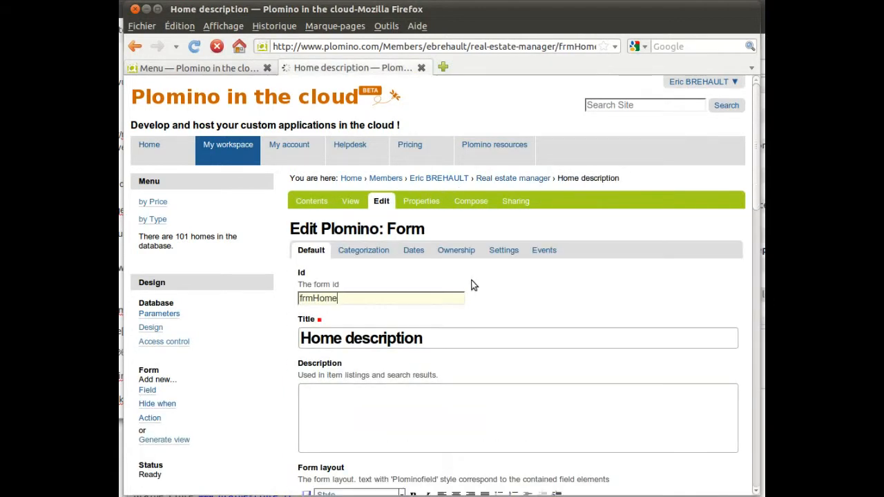
Enlarge the form layout editor of the Home description form so that the Details heading fits
scroll(473, 285, down, 1)
scroll(474, 284, down, 5)
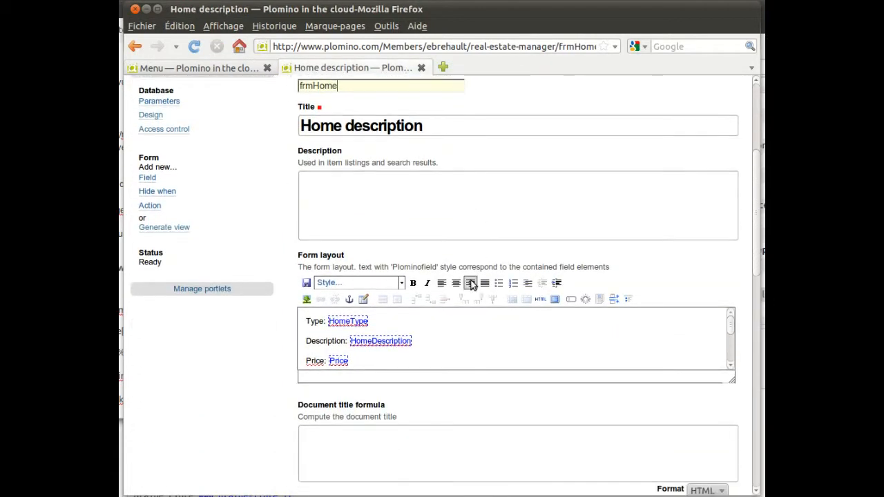
scroll(471, 285, down, 1)
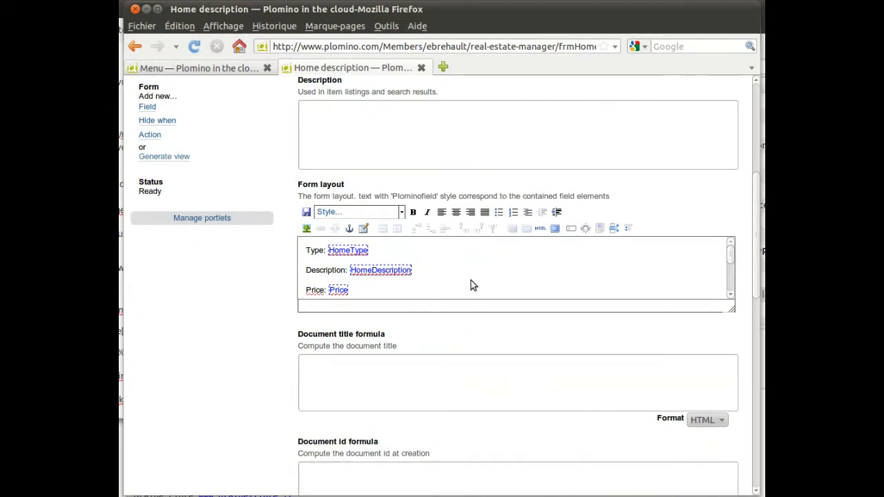
scroll(471, 285, down, 1)
scroll(471, 285, up, 1)
drag(730, 308, 736, 354)
Add the text "discount" after the Price field in the form layout
click(417, 295)
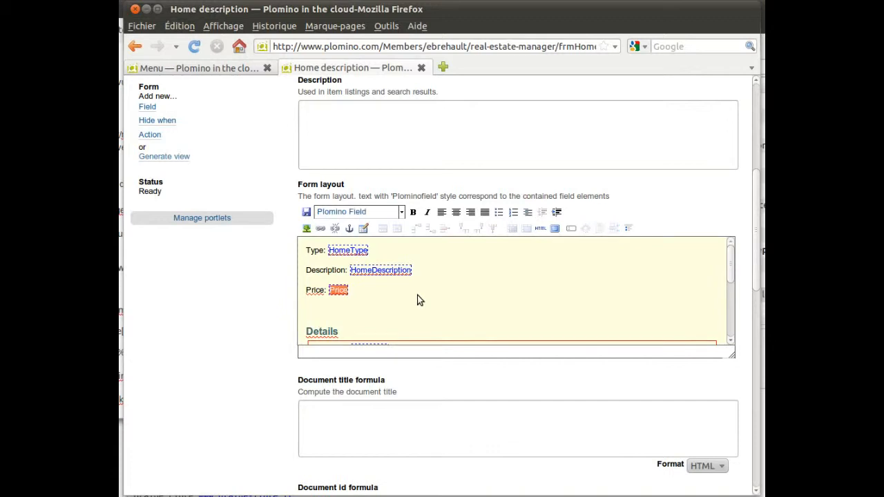
key(Down)
key(Up)
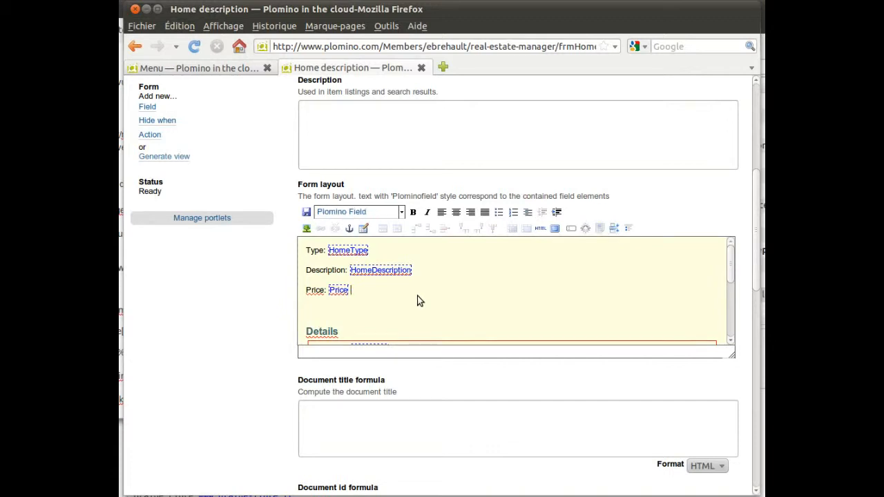
text(discount)
Start a new Plomino action from the word "discount" and set its title to "10% discount"
double_click(375, 291)
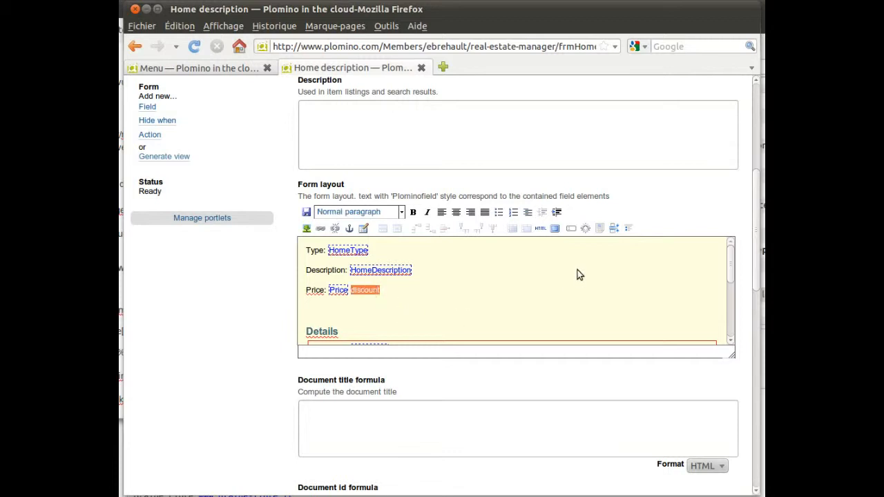
click(585, 229)
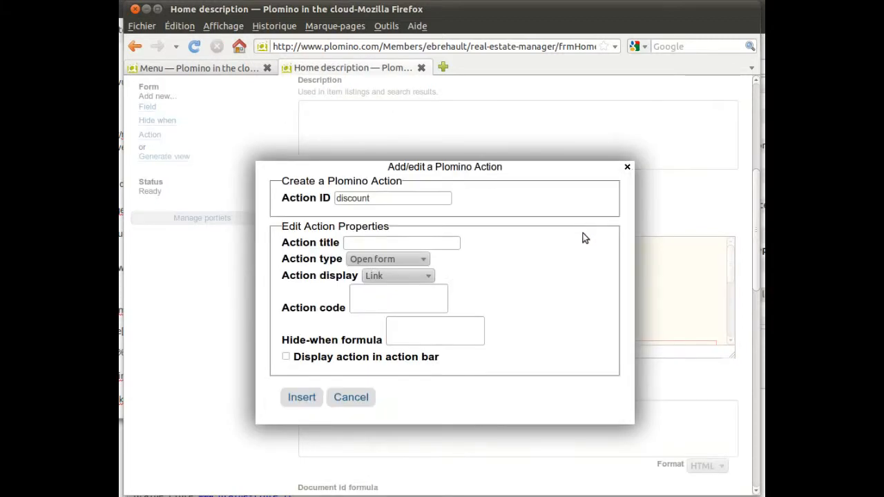
click(378, 242)
text(10)
key(Down)
key(Return)
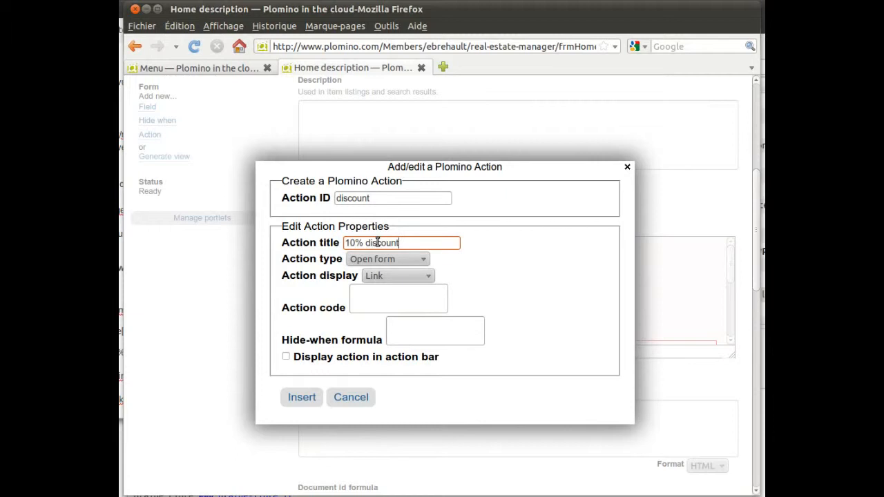
Set the discount action's type to Python script and its display to Button
click(402, 262)
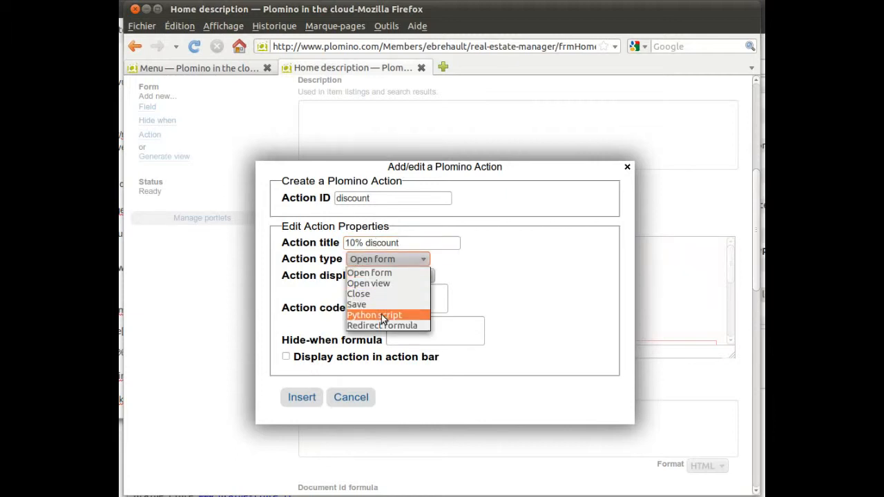
click(365, 316)
click(398, 275)
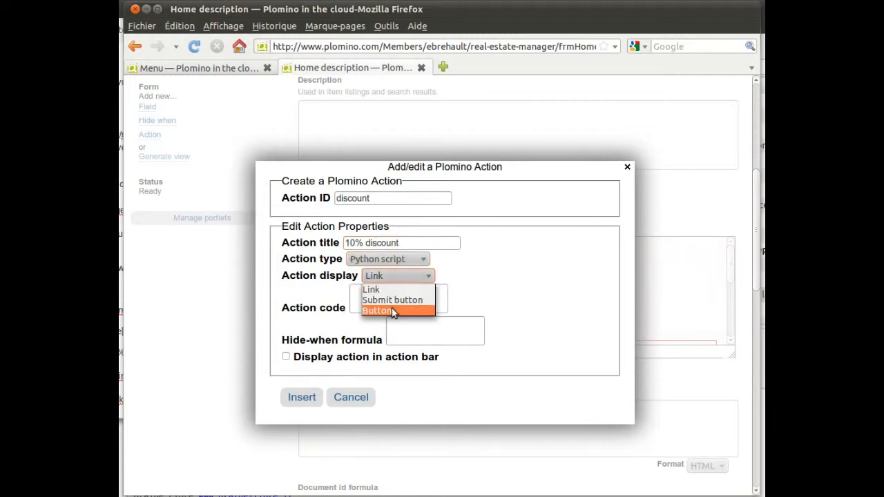
click(391, 308)
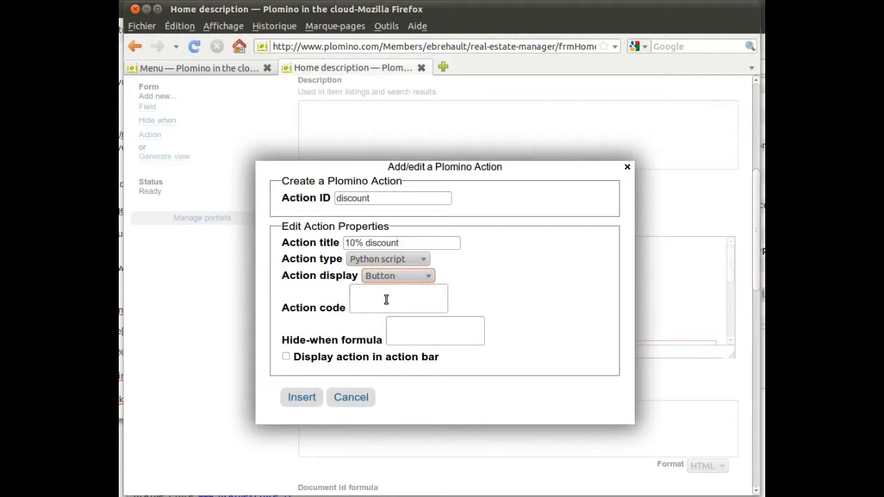
Enter action code that sets the document's "Price" item to the integer of plominoDocument.Price * 0.9, and insert the action
click(368, 299)
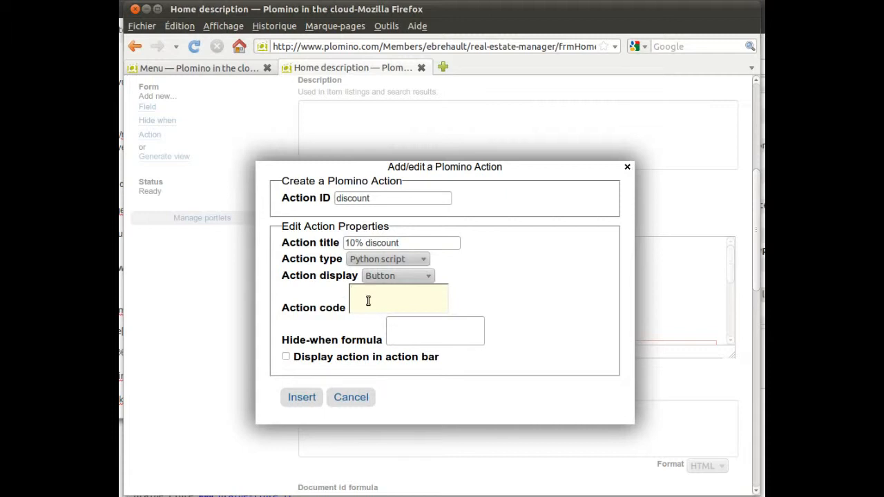
text(plominoDocument.setItem("Price", int(plominoDocume)
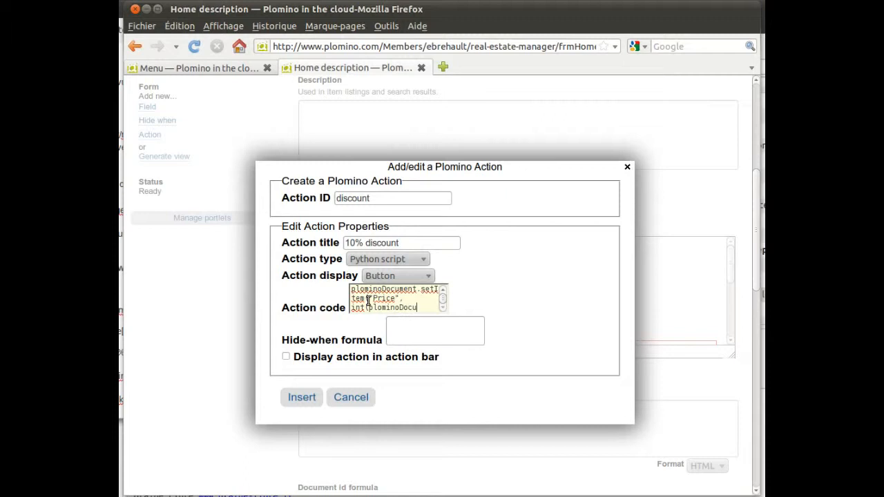
text(nt.Price)
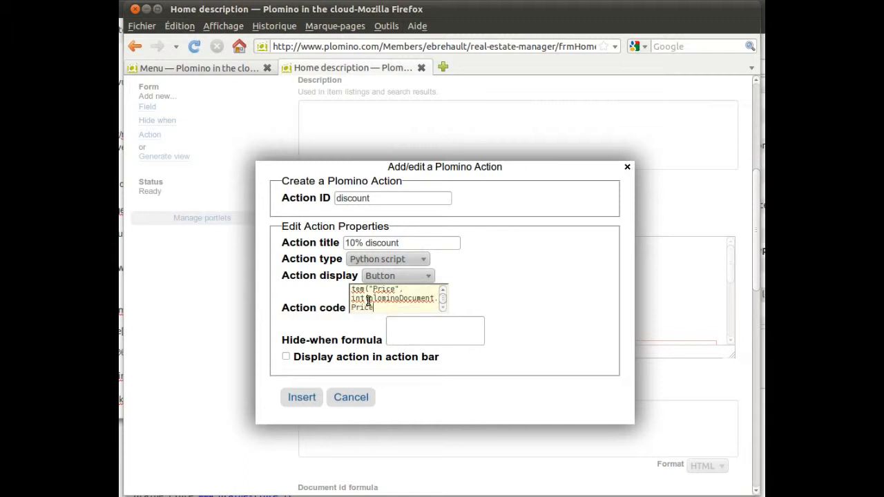
text( * 0.9)
click(306, 396)
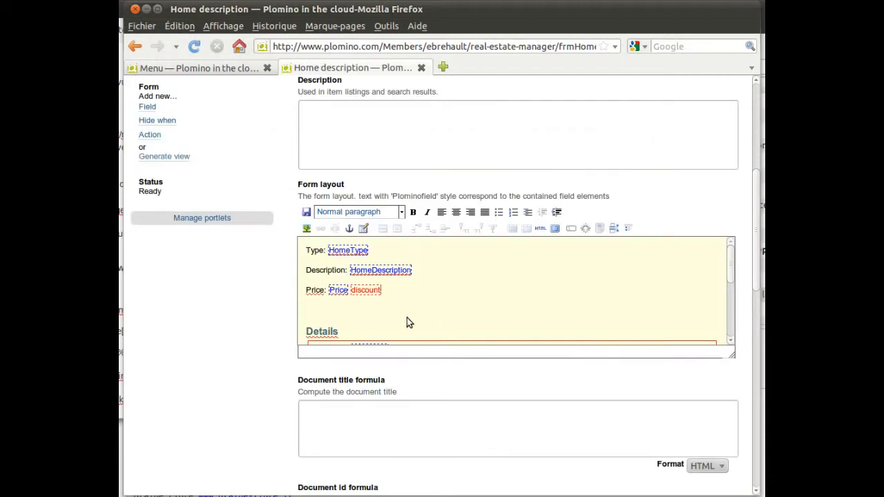
Reopen the discount action from the form layout and set its hide-when formula to context.isEditMode()
scroll(288, 355, down, 6)
scroll(288, 358, down, 6)
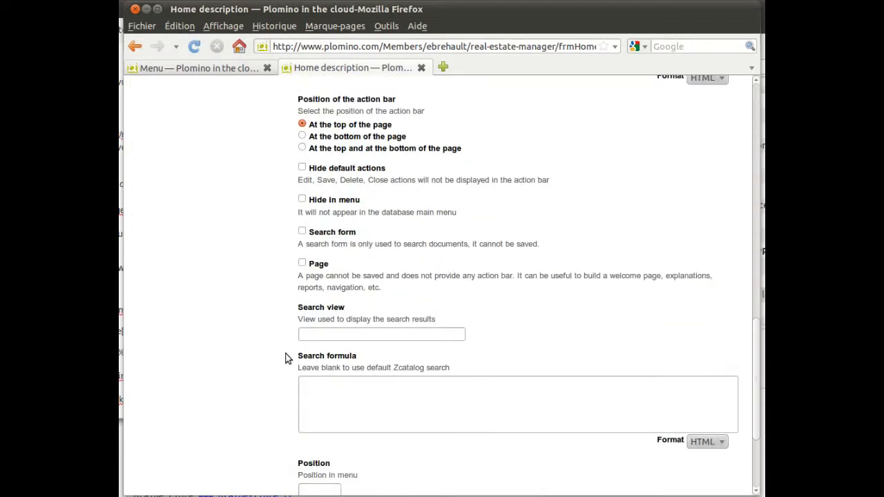
scroll(304, 373, up, 10)
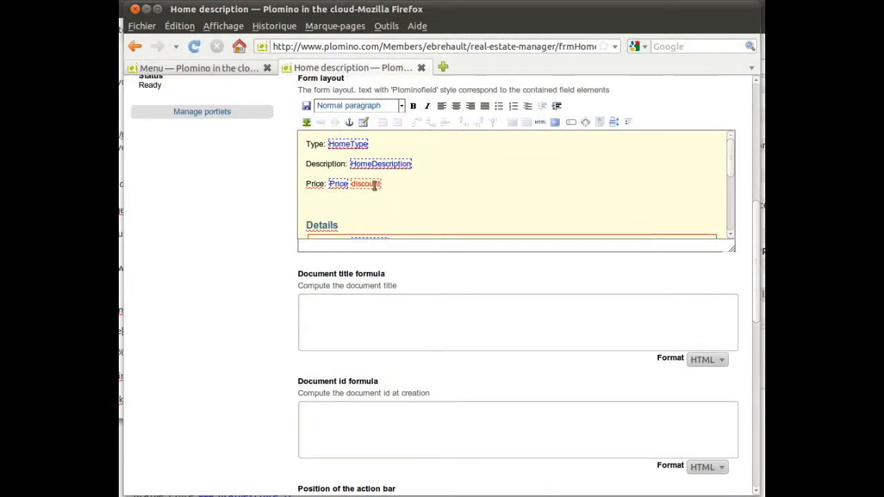
scroll(376, 190, up, 1)
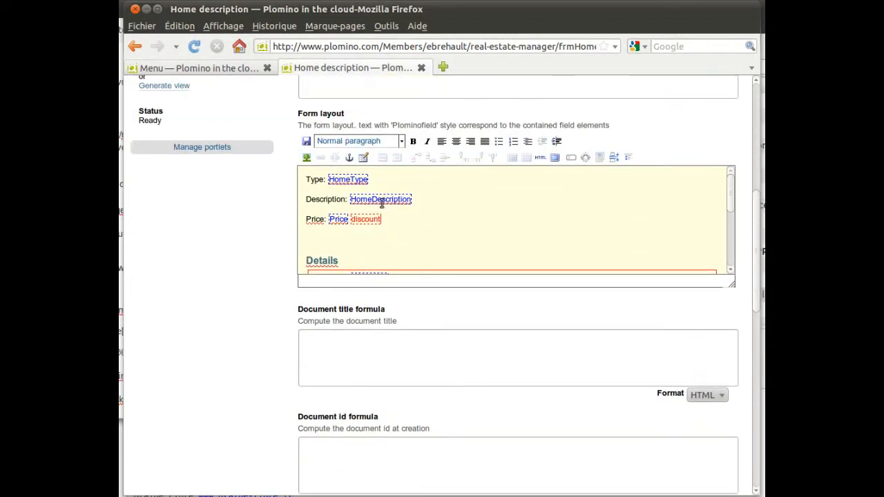
click(371, 219)
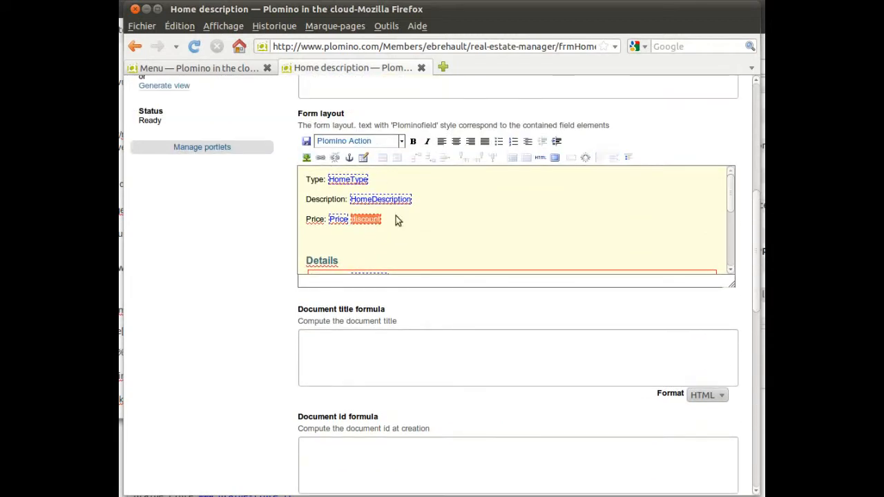
click(585, 157)
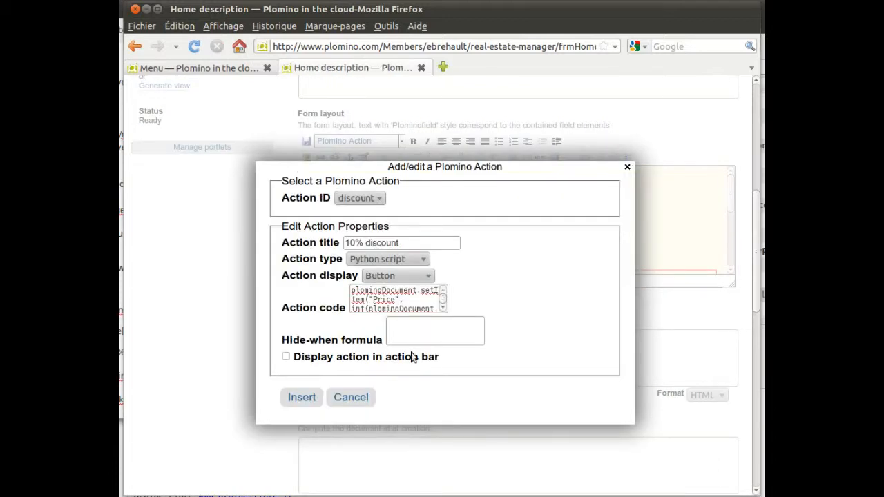
click(425, 331)
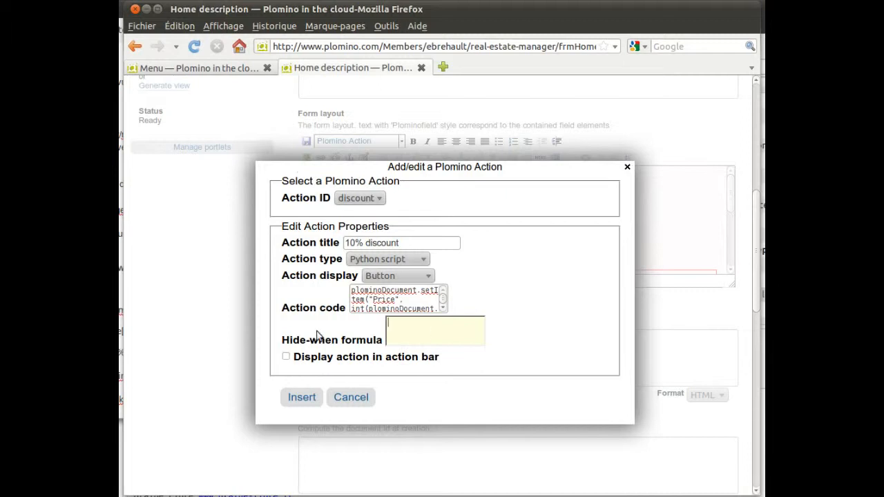
key(alt+Tab)
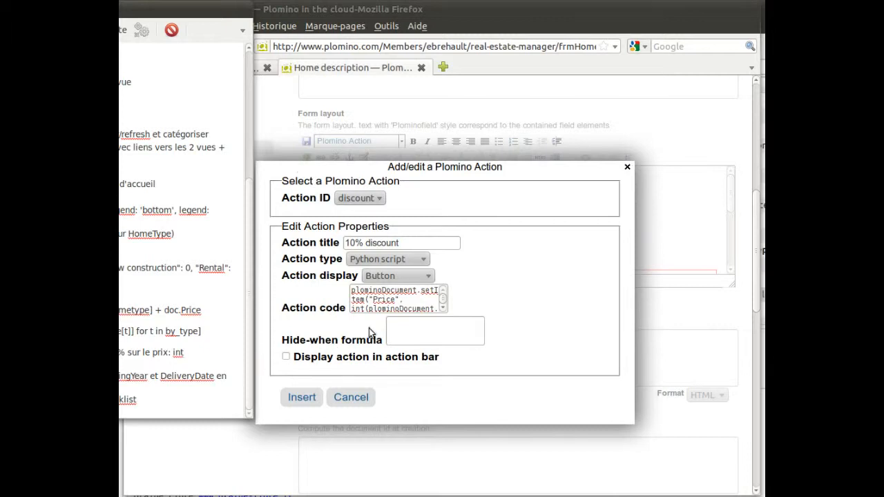
click(405, 328)
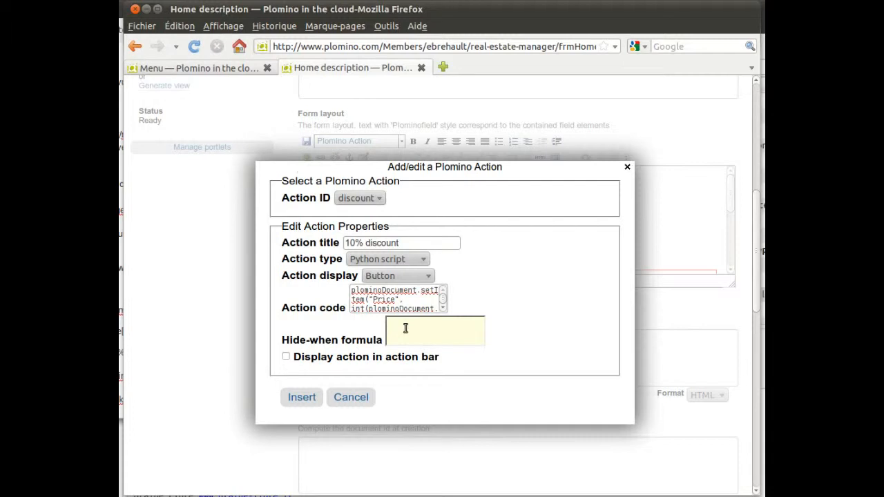
text(context.isEditMode())
click(310, 400)
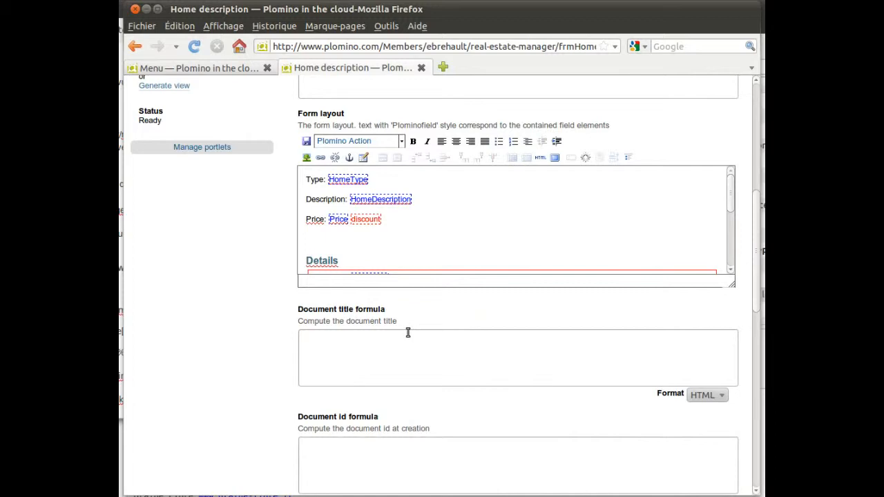
Save the Home description form and look over the blank form around its Price field
scroll(407, 355, down, 7)
scroll(407, 358, down, 5)
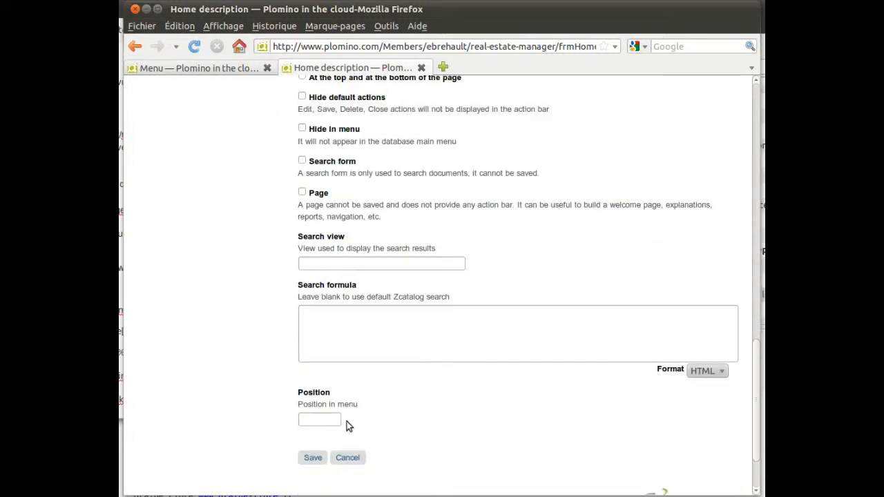
click(312, 458)
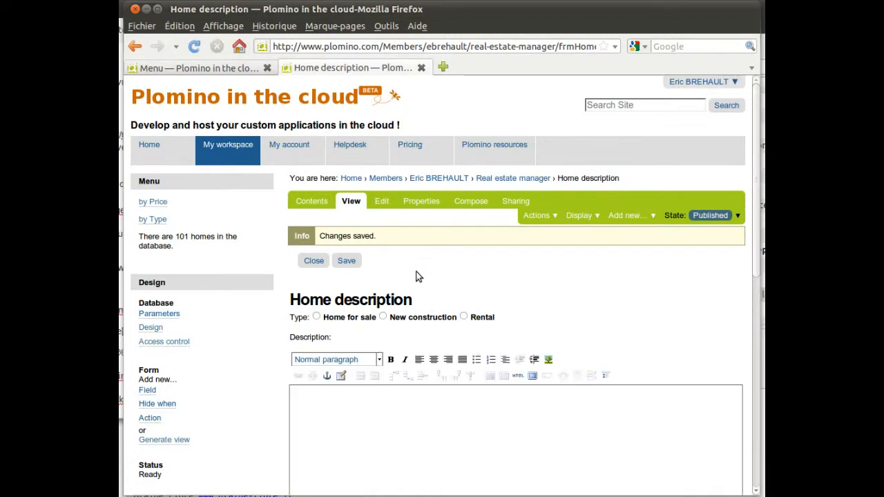
scroll(418, 273, down, 5)
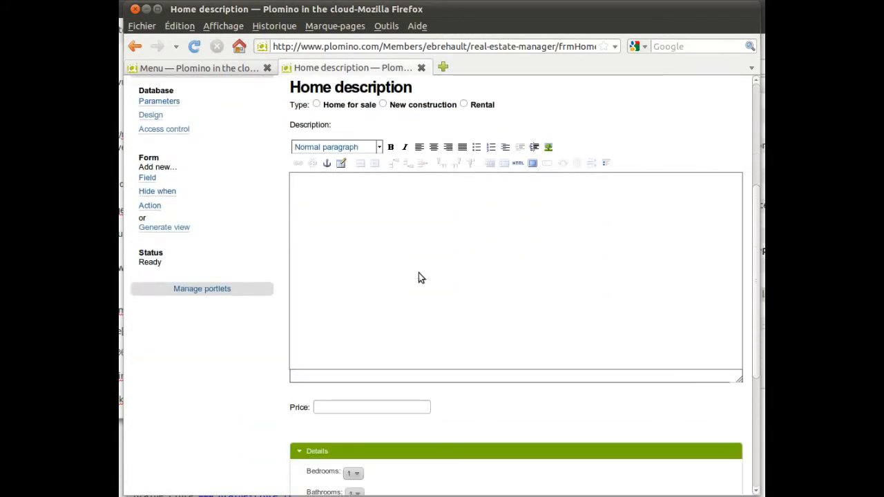
scroll(419, 273, up, 5)
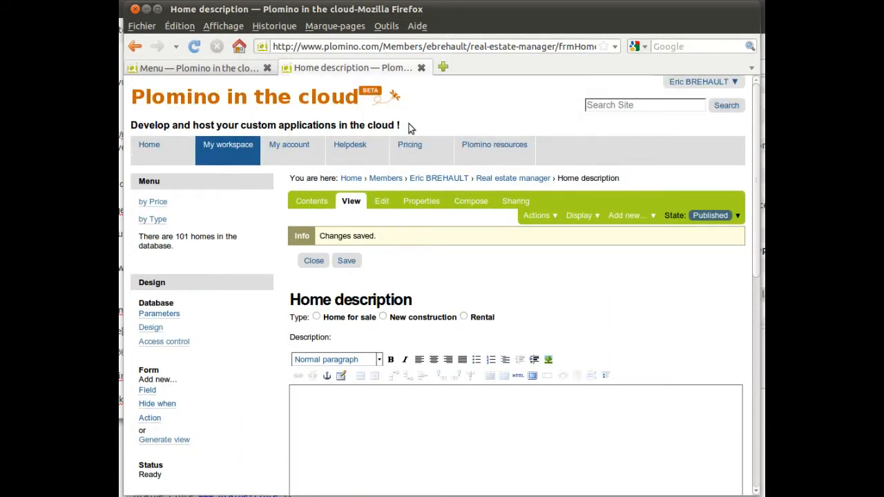
Close the form's page and open the New construction home in Denver from the real estate manager's by Price view
click(422, 67)
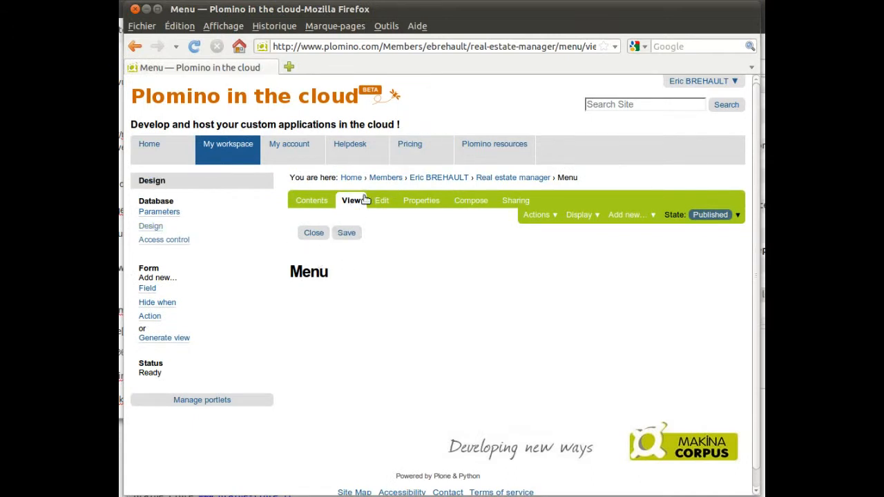
click(511, 178)
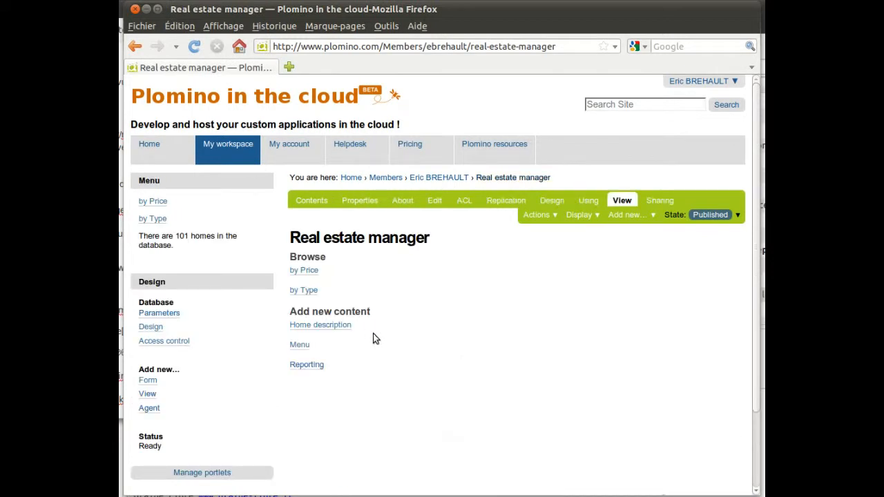
click(309, 272)
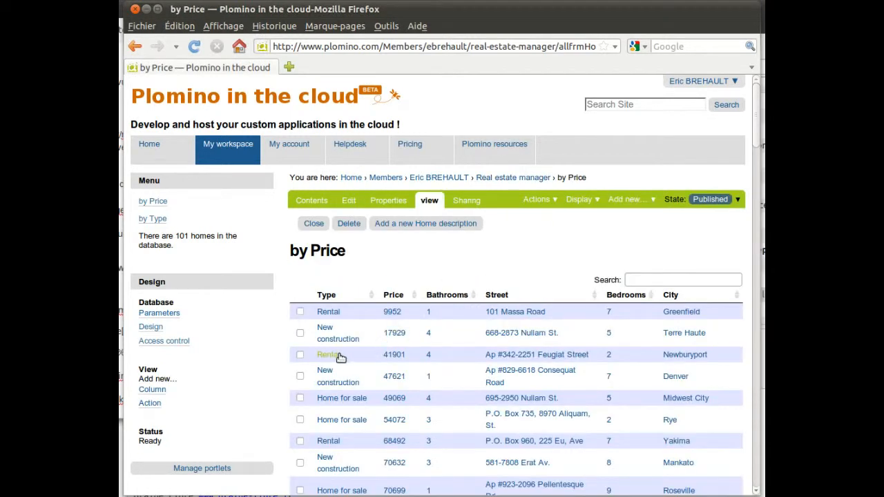
click(331, 377)
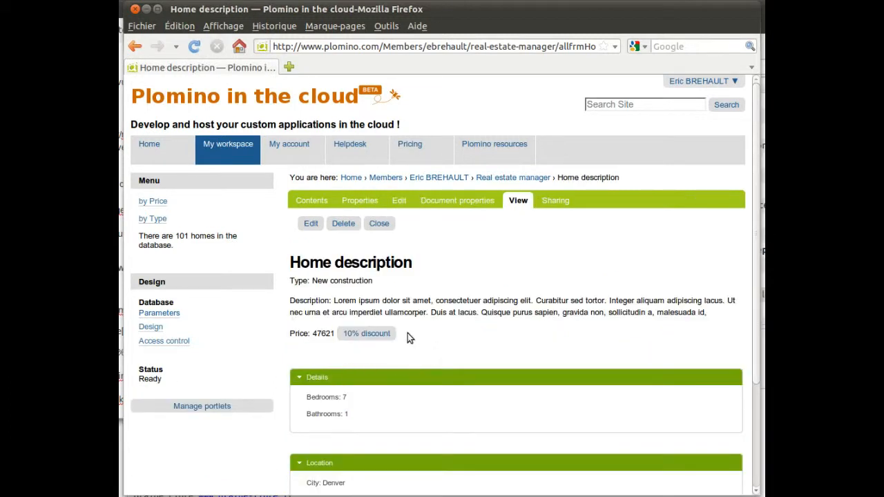
Apply the 10% discount to the open home, check its price, and close the document
click(382, 335)
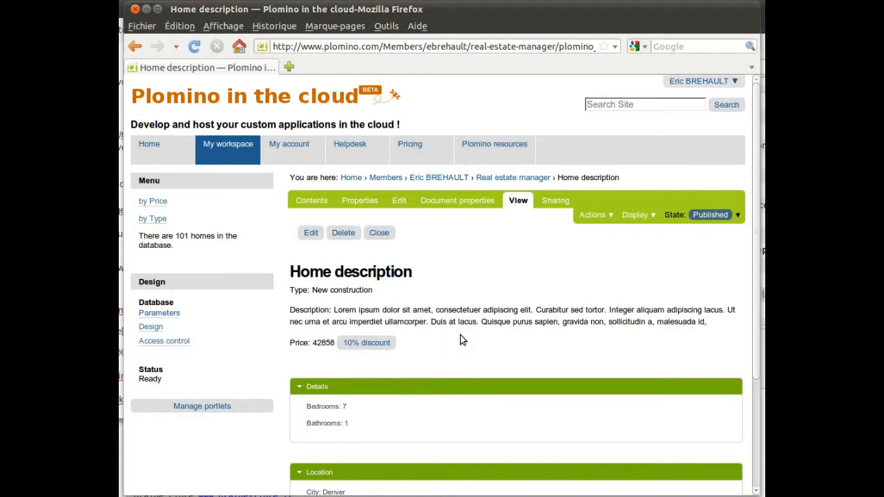
double_click(322, 343)
click(447, 337)
click(381, 343)
click(379, 233)
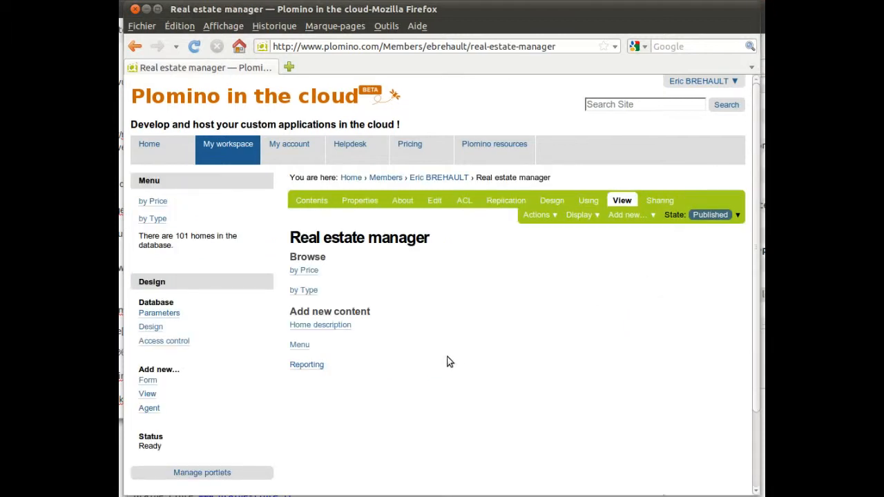
Open the frmHome form for editing from the database design
click(158, 327)
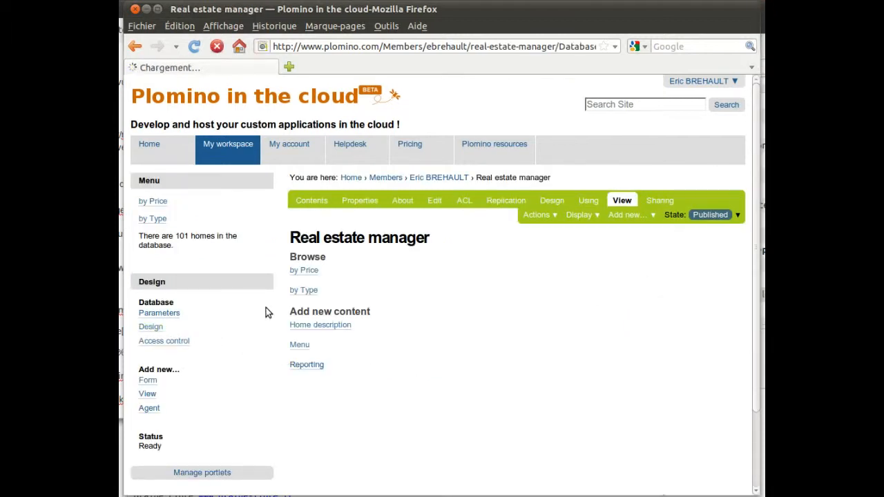
click(316, 260)
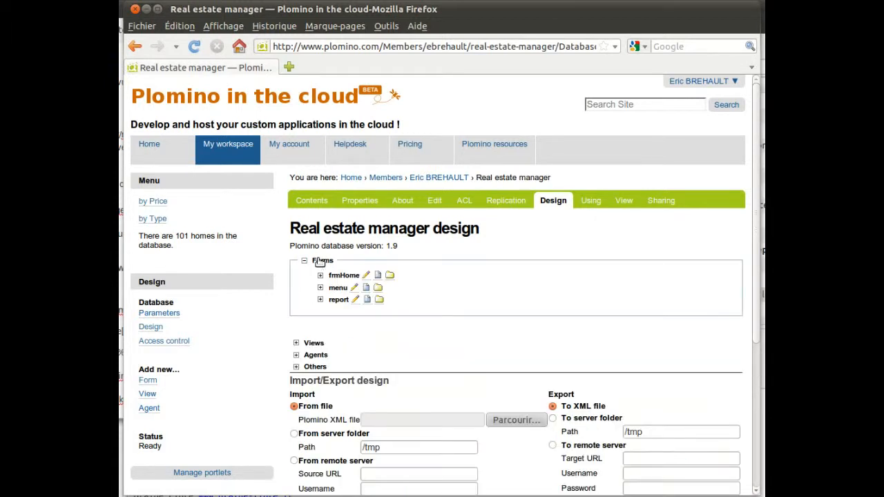
click(354, 277)
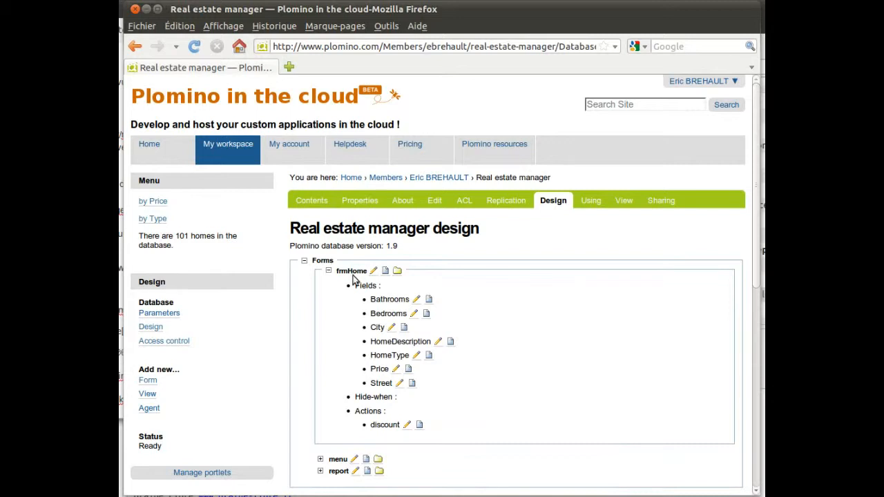
click(374, 271)
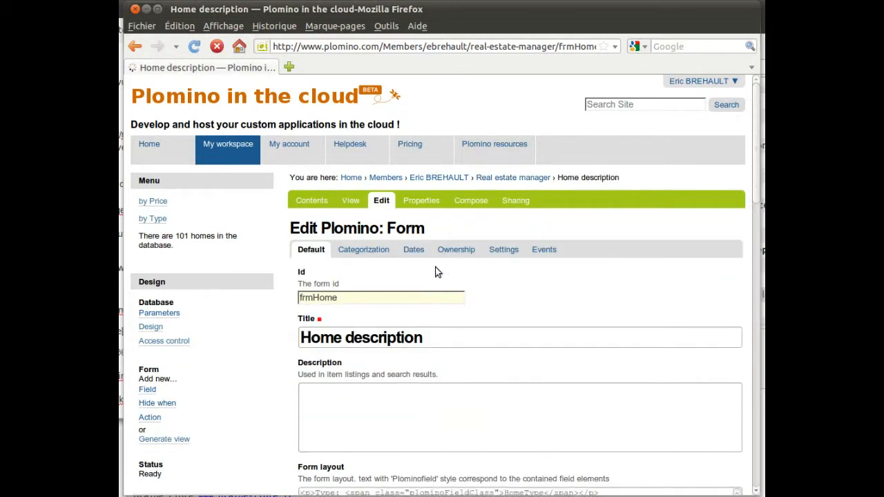
Add the lines "Building year: BuildingYear" and "Delivery date: DeliveryDate" between Type and Description in the form layout
scroll(435, 276, down, 2)
scroll(436, 277, down, 3)
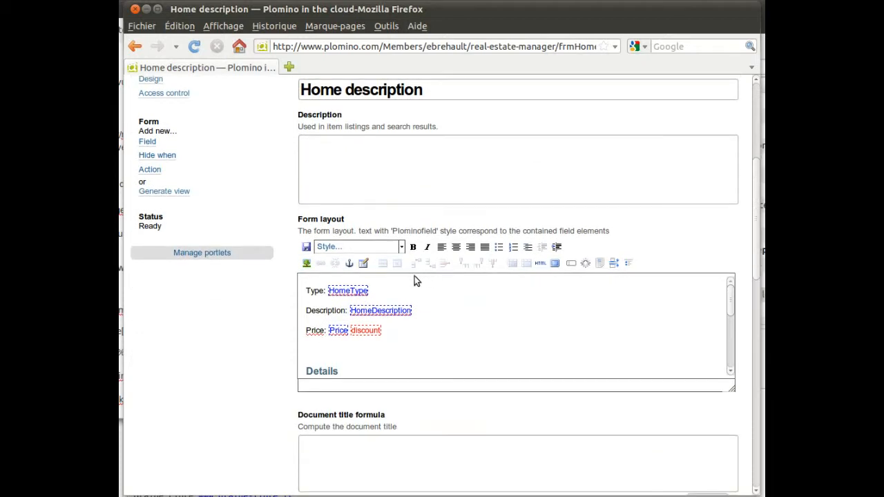
click(306, 311)
key(Return)
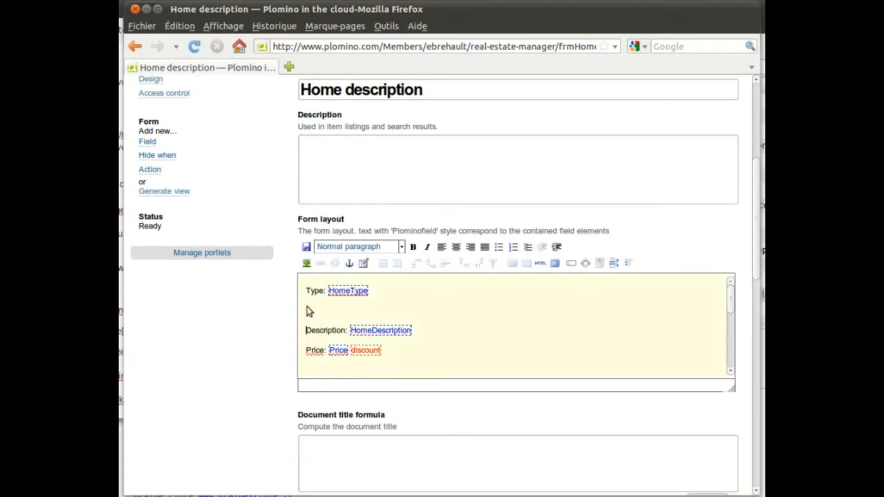
text(Suilding year: BuildingYear)
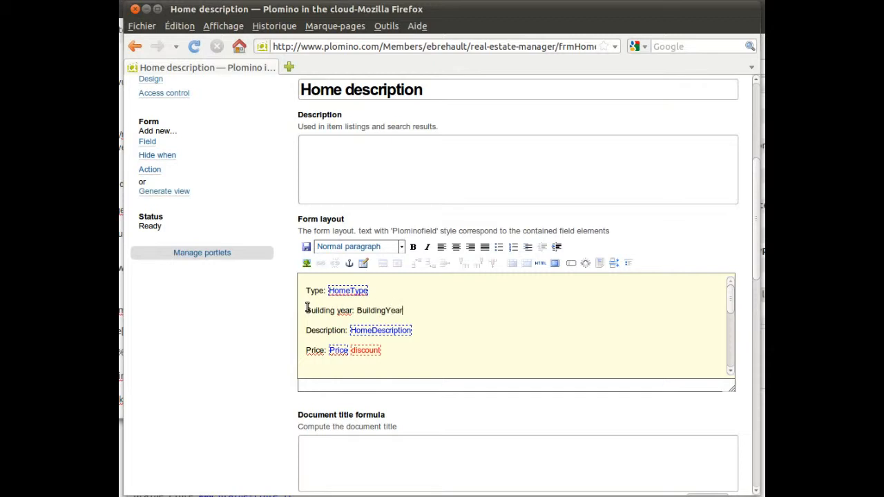
key(Return)
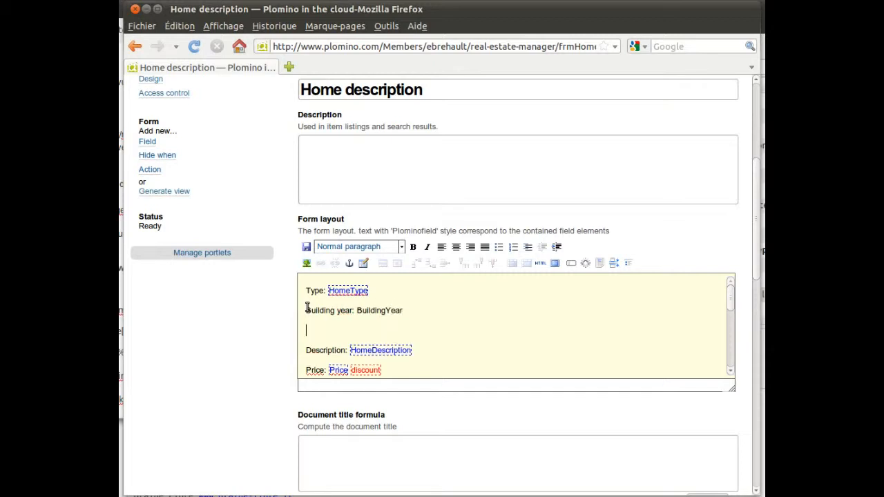
text(Delivery date: DeliveryDate)
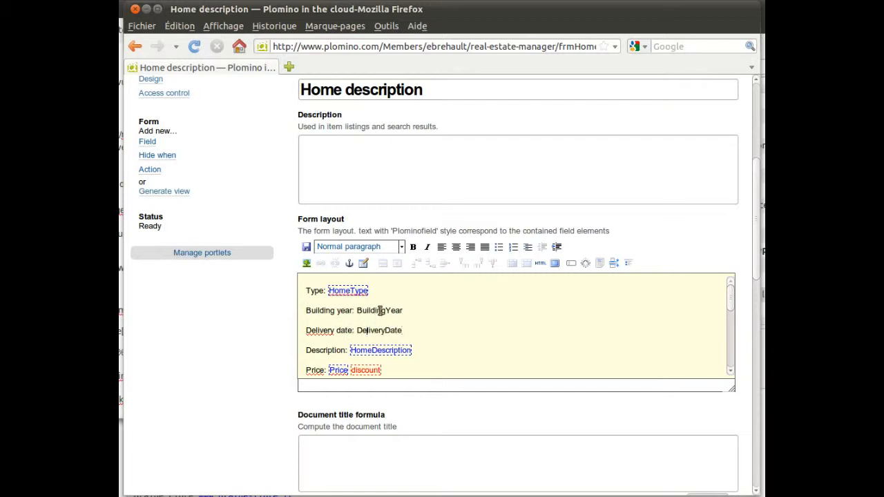
Turn the BuildingYear text in the form layout into an editable Plomino field of type Number
double_click(379, 311)
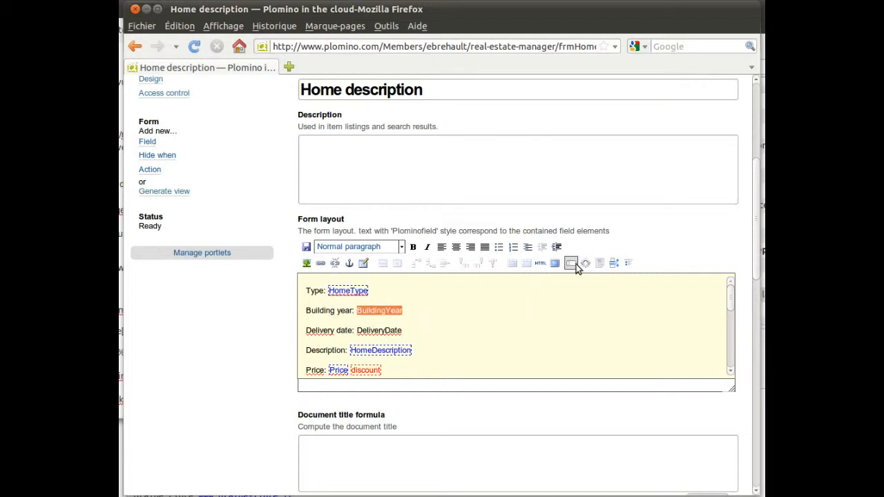
click(600, 264)
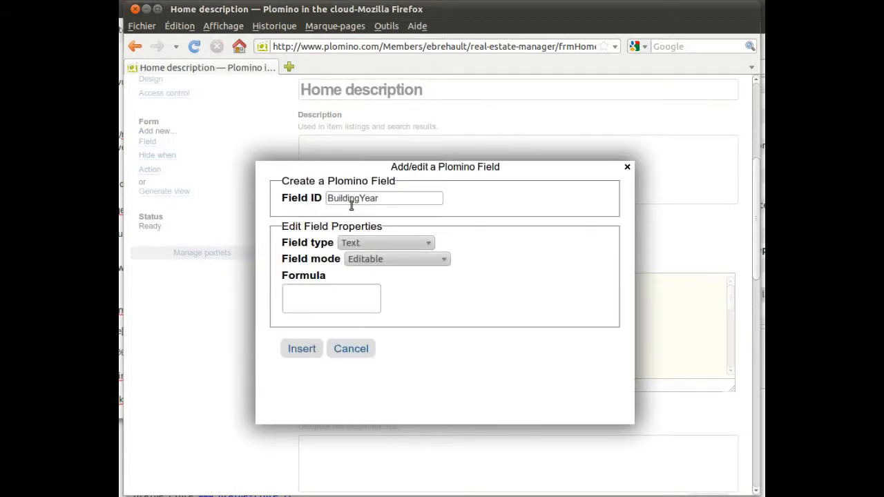
click(363, 243)
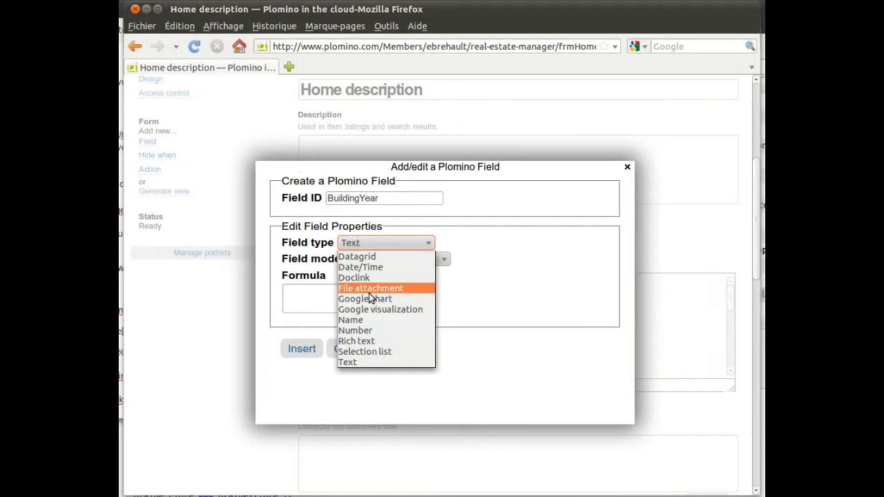
click(355, 330)
click(303, 352)
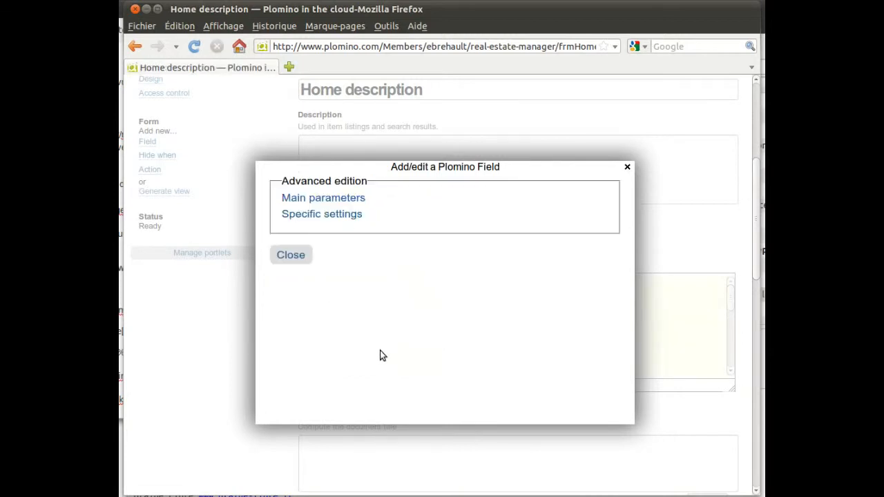
click(294, 256)
Turn the DeliveryDate text in the form layout into an editable Plomino field of type Date/Time
click(377, 330)
click(571, 263)
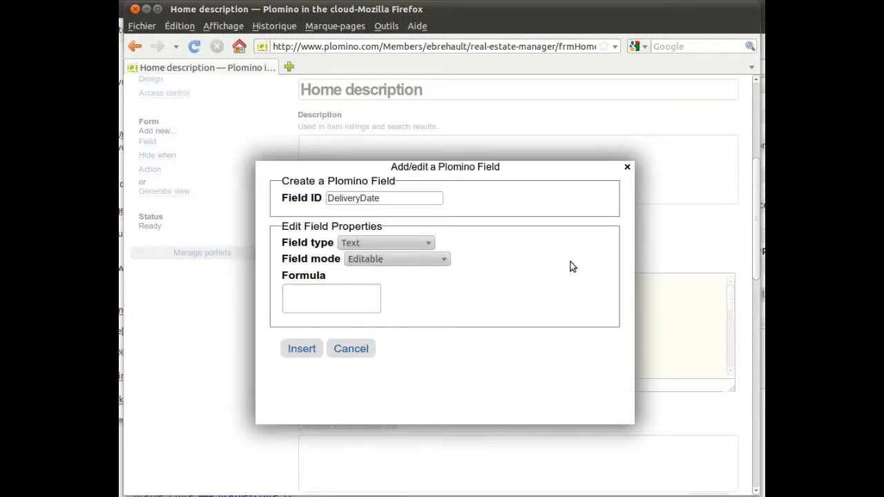
click(368, 245)
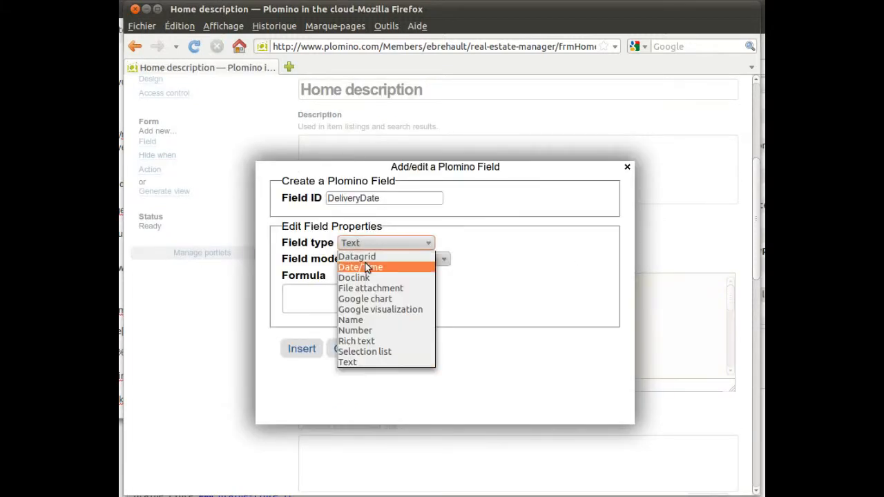
click(365, 267)
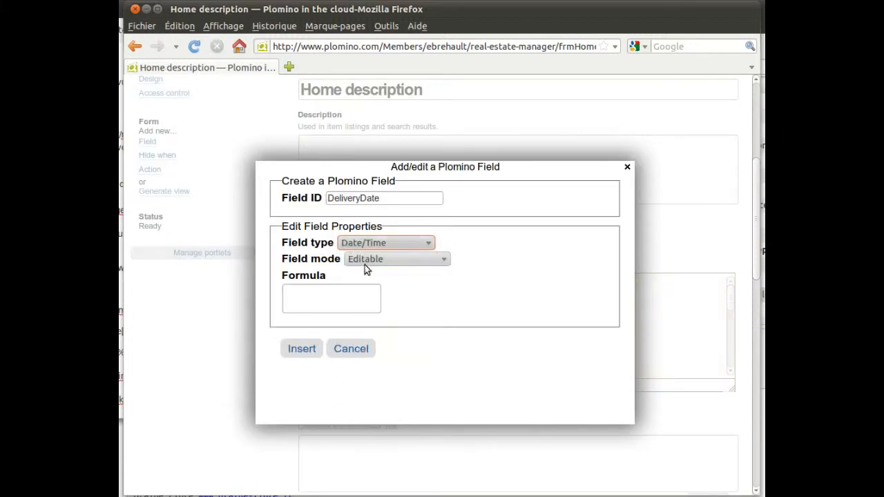
click(306, 348)
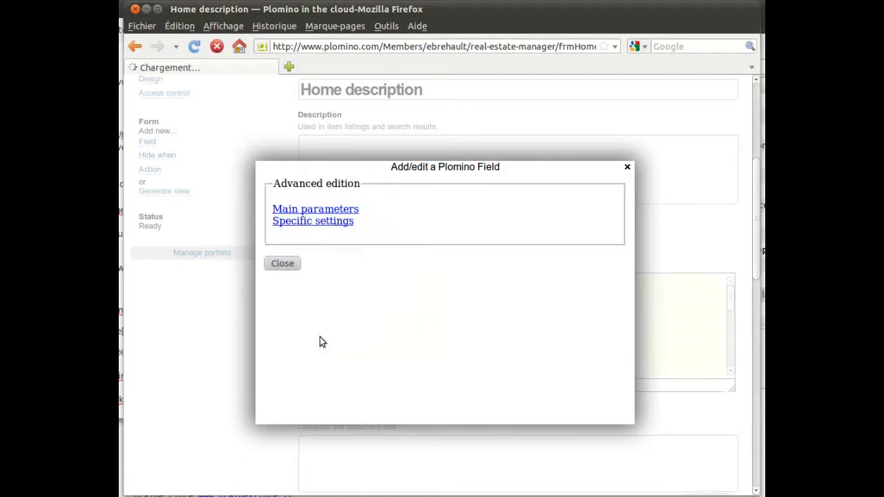
click(291, 255)
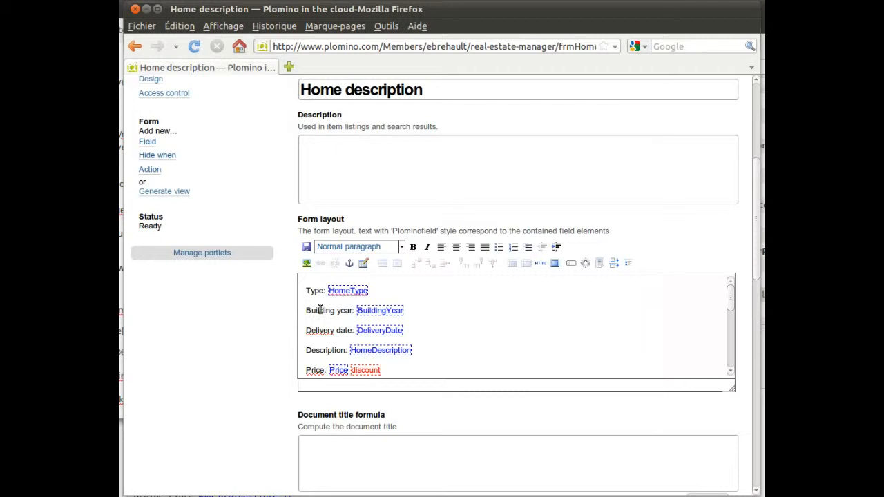
Start a hide-when around the whole Building year line and give it the ID notNewConstruction
click(425, 313)
click(426, 313)
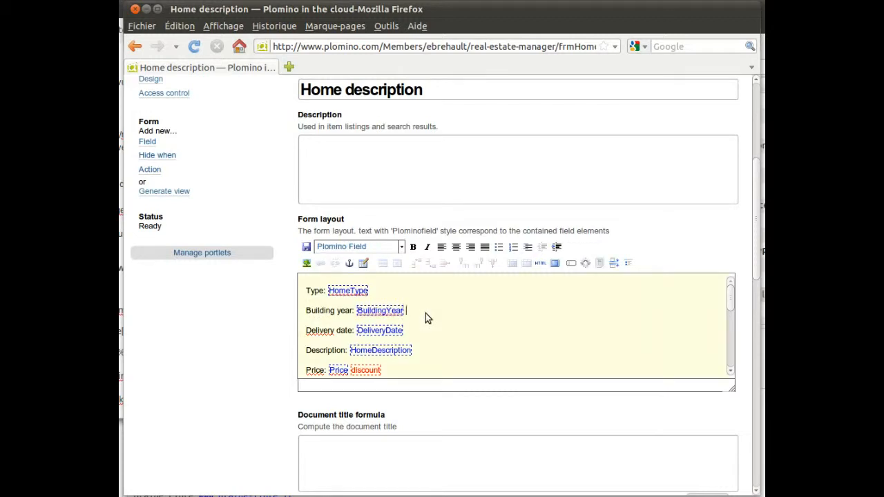
key(shift+Home)
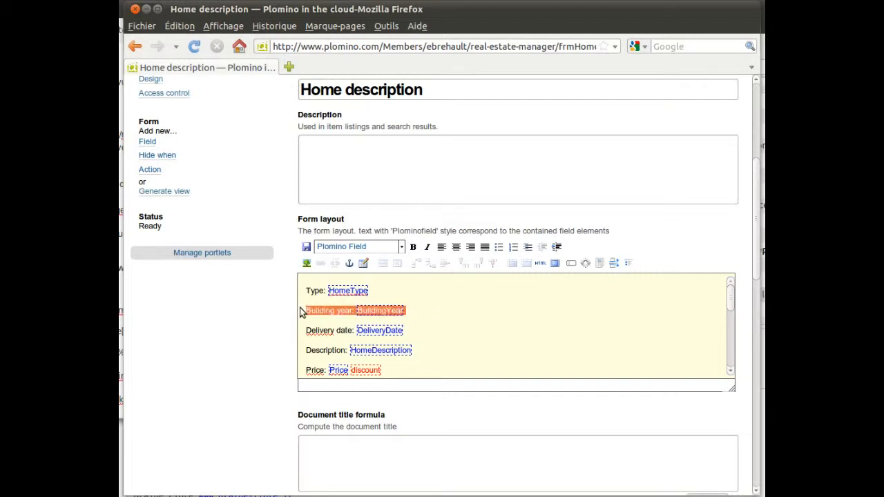
click(612, 265)
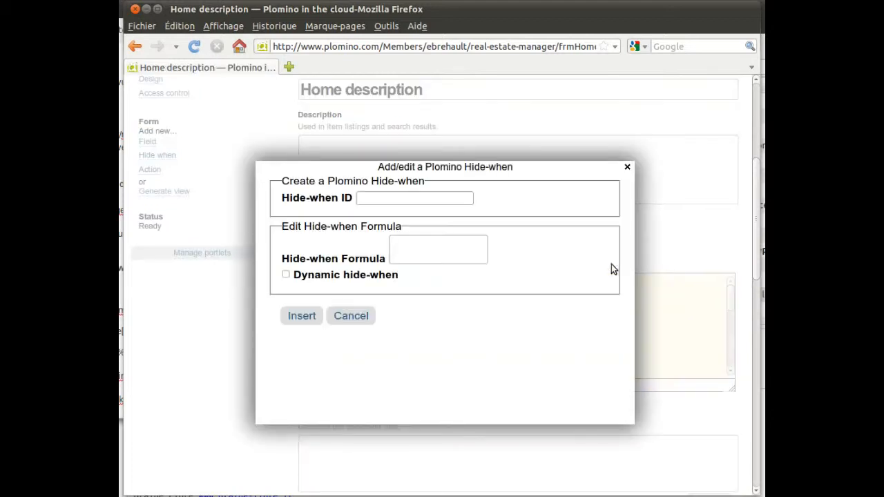
click(396, 200)
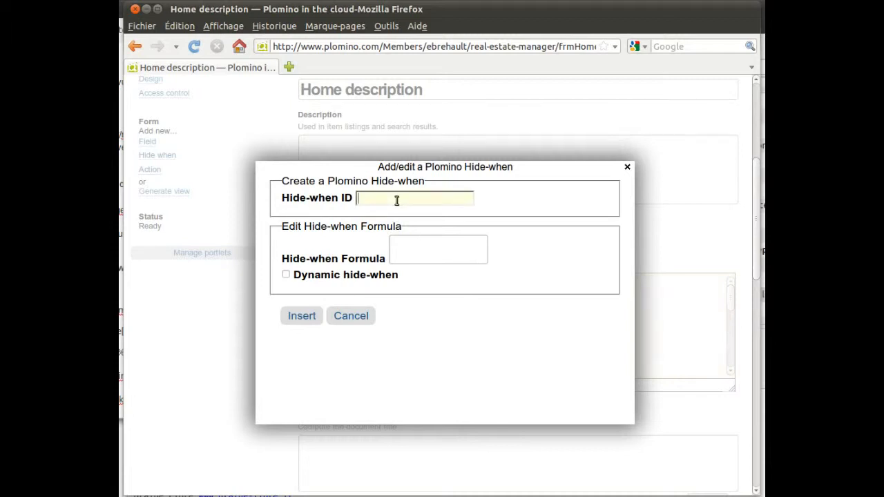
text(no)
key(Down)
key(Return)
Enter context.getItem("HomeType")!="New construction" as the formula of the notNewConstruction hide-when
click(418, 244)
text(context.)
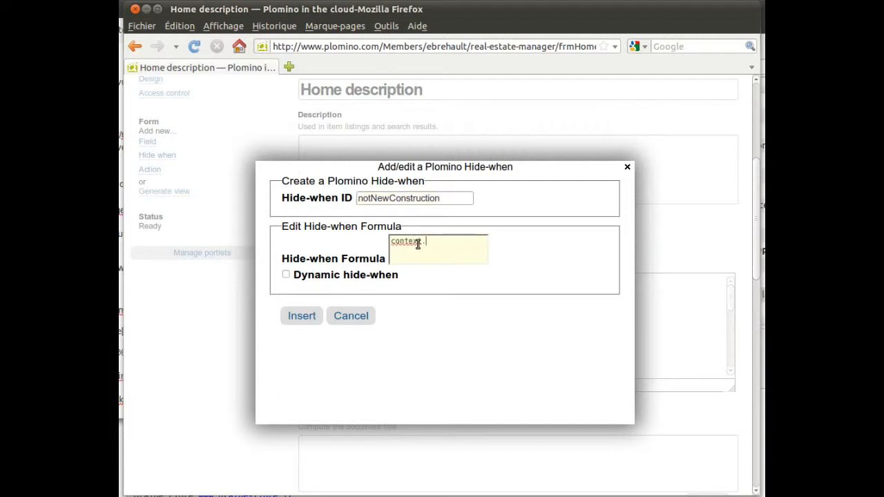
text(Home)
click(120, 338)
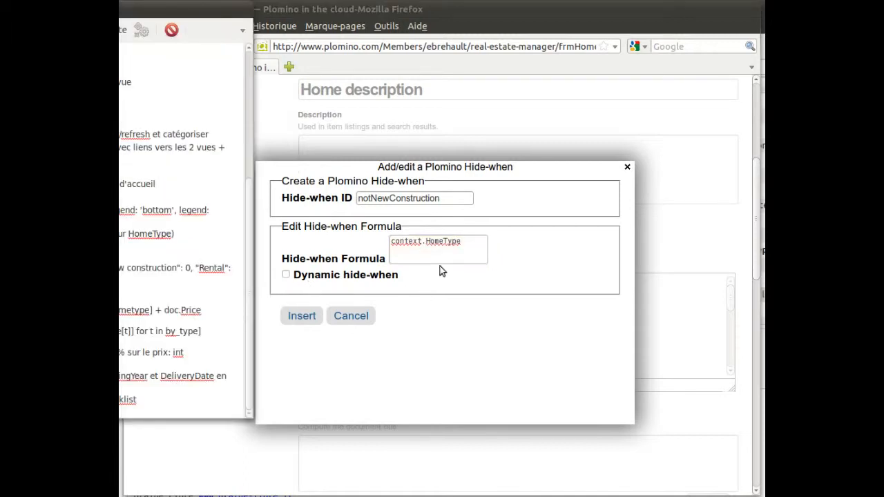
click(457, 250)
click(429, 241)
text(getItem()
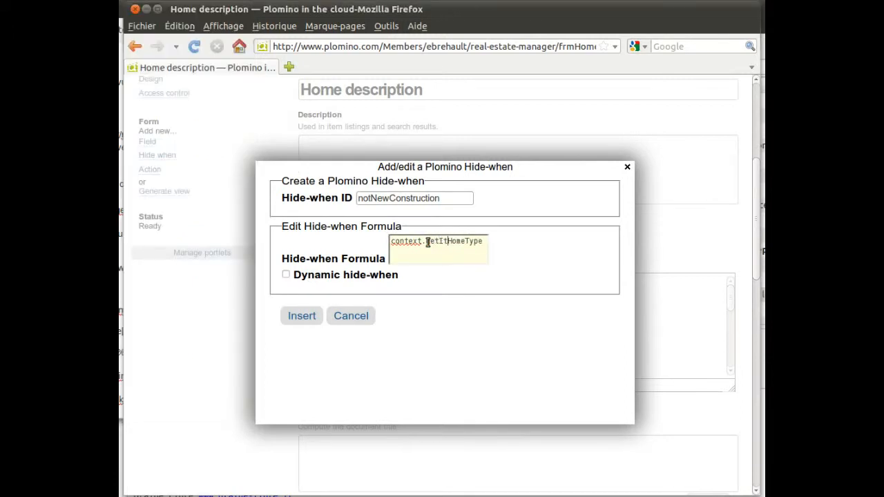
text(")
key(End)
text("))
text(!="N)
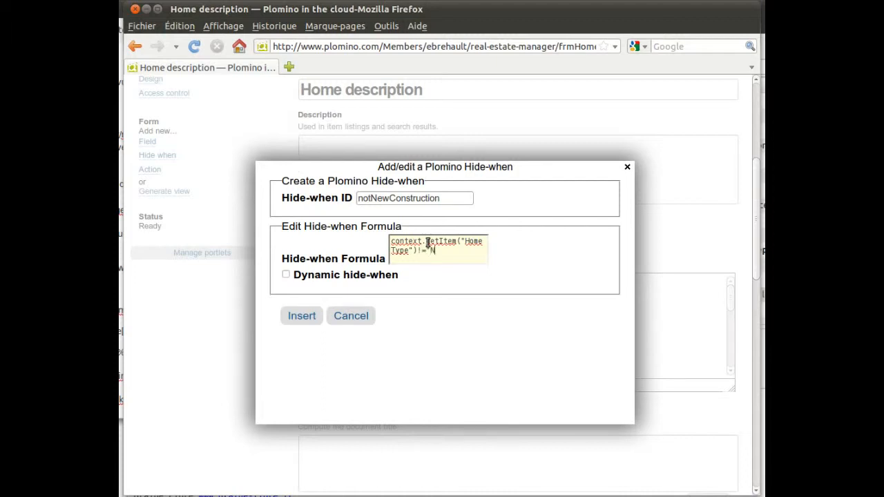
text(ew construction)
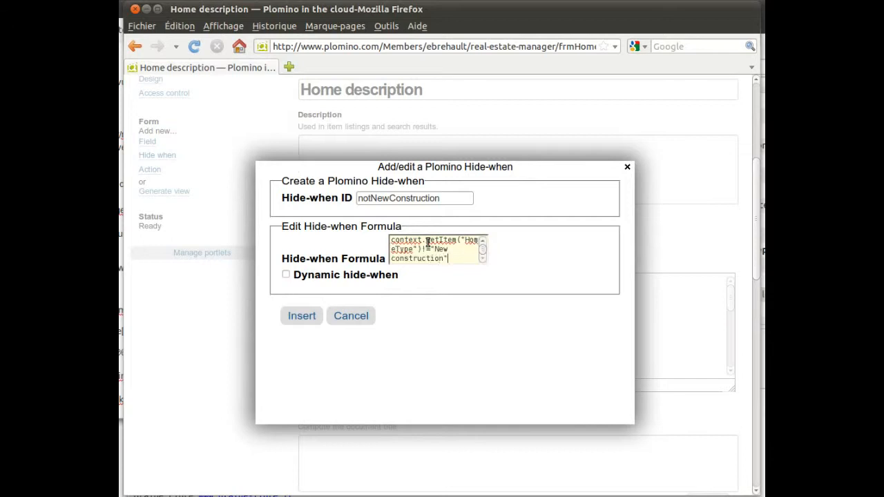
text(")
Copy the hide-when formula for reuse and insert the notNewConstruction hide-when around the Building year line
drag(447, 257, 384, 241)
key(ctrl+c)
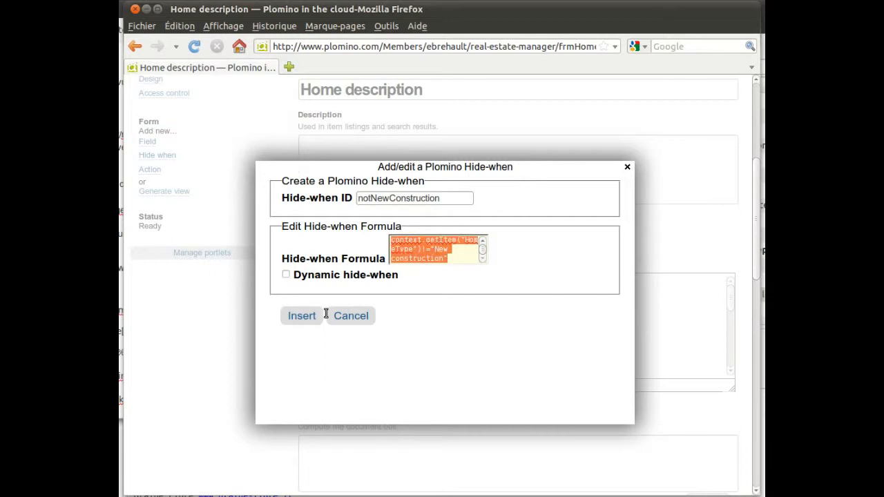
click(302, 315)
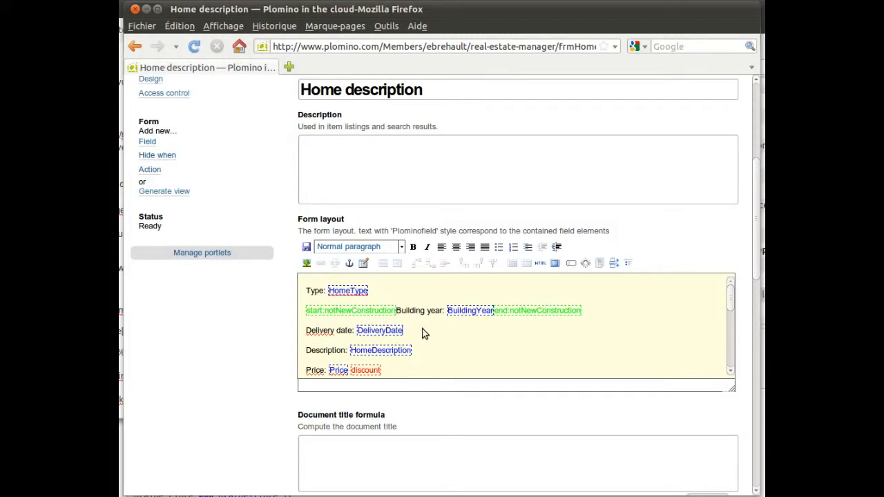
Start a new hide-when around the whole Delivery date line and give it the ID isNewConstruction
click(423, 334)
drag(420, 331, 290, 339)
click(310, 330)
drag(409, 332, 279, 333)
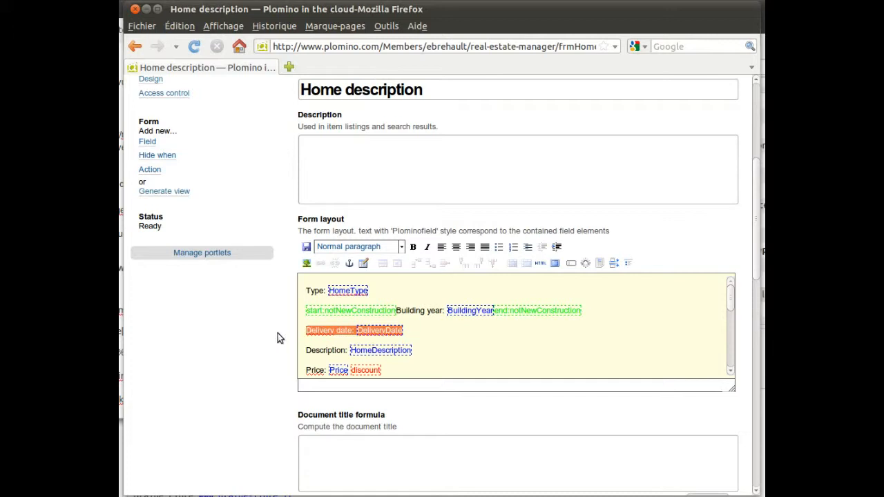
click(615, 268)
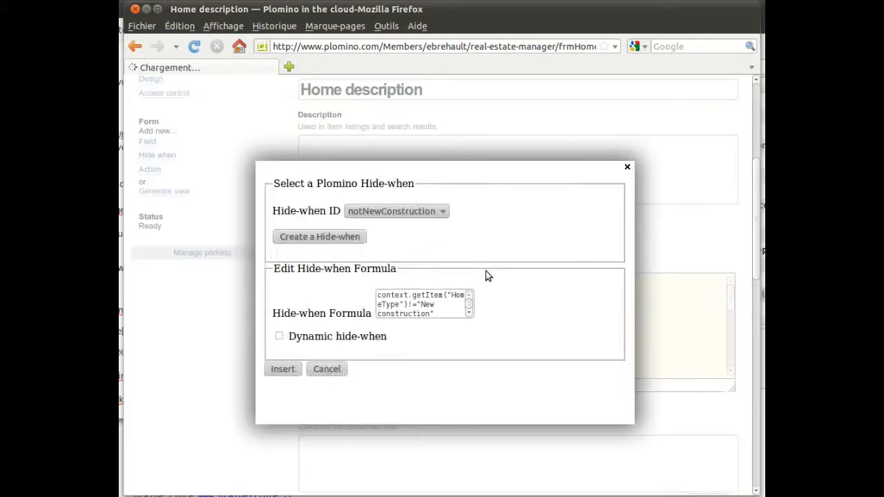
click(354, 214)
click(396, 200)
text(is)
key(Down)
key(Return)
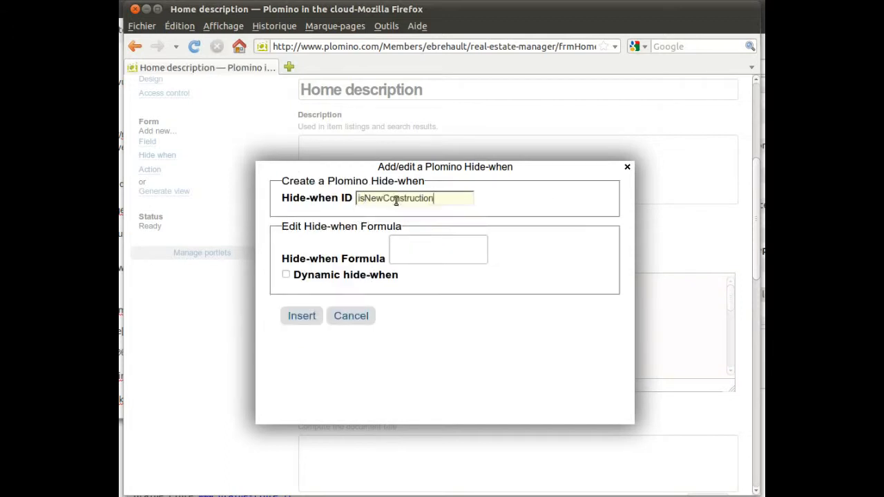
Set the isNewConstruction formula to context.getItem("HomeType")=="New construction", make it dynamic, and insert the hide-when
click(418, 250)
key(ctrl+v)
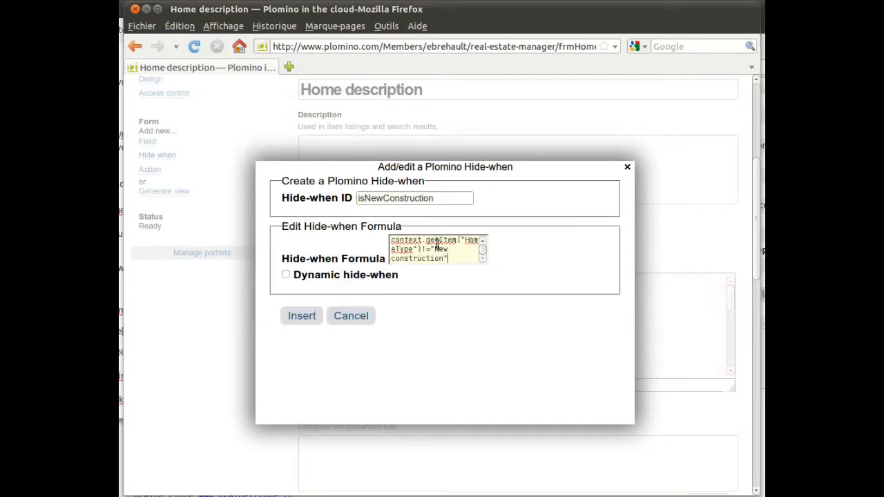
key(BackSpace)
text(=)
click(286, 275)
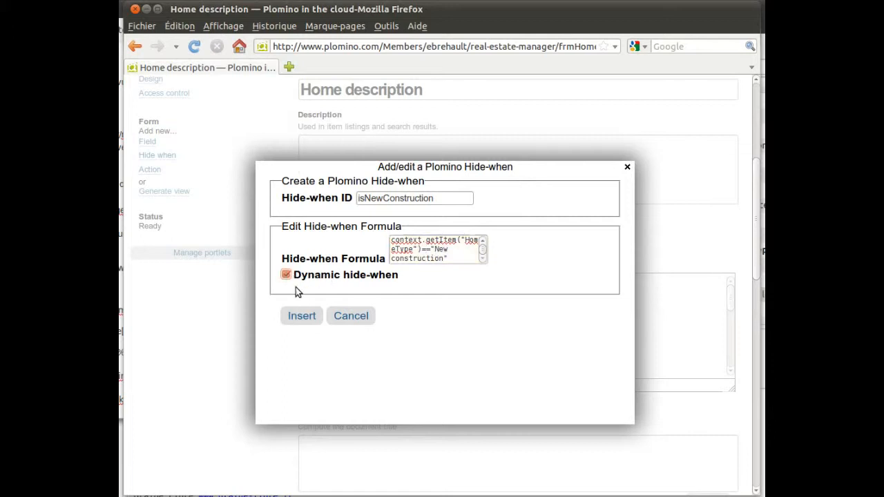
click(301, 316)
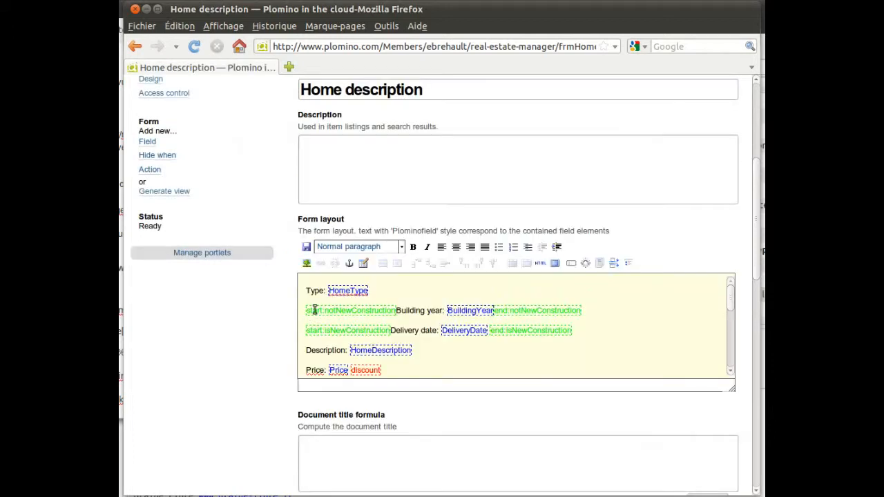
Make the notNewConstruction hide-when around the Building year line dynamic as well, and save the form
double_click(359, 311)
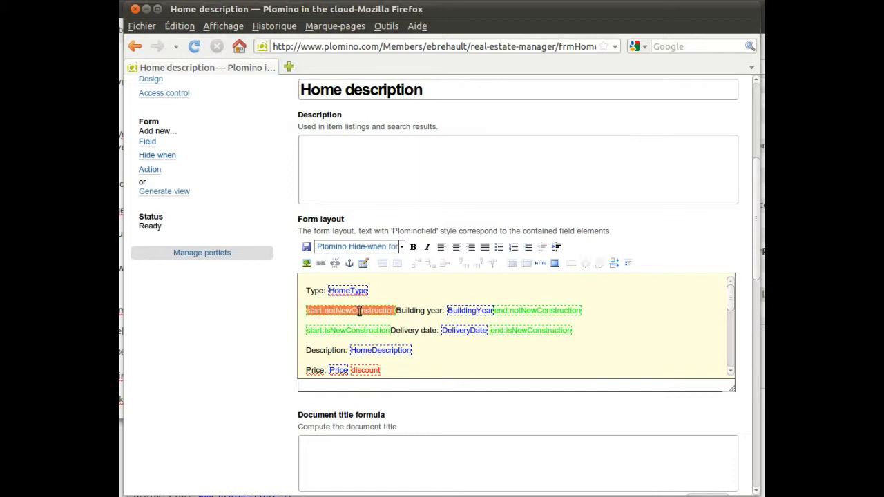
click(612, 263)
click(327, 294)
click(302, 331)
scroll(280, 366, down, 12)
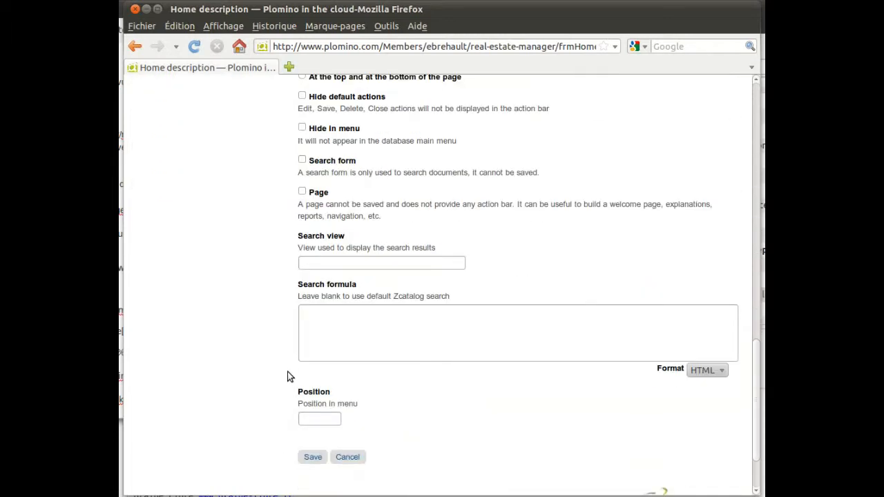
click(314, 457)
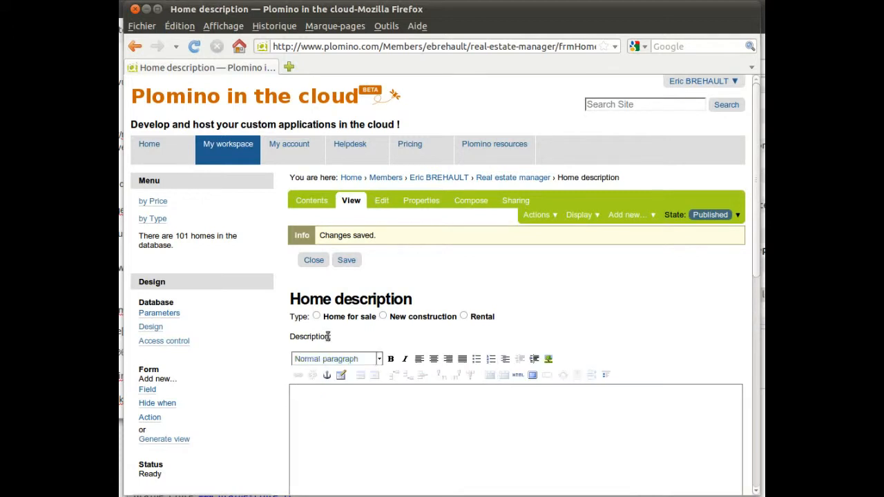
Test the dynamic hide-whens on the form by switching the type between Home for sale, New construction and Rental
click(316, 316)
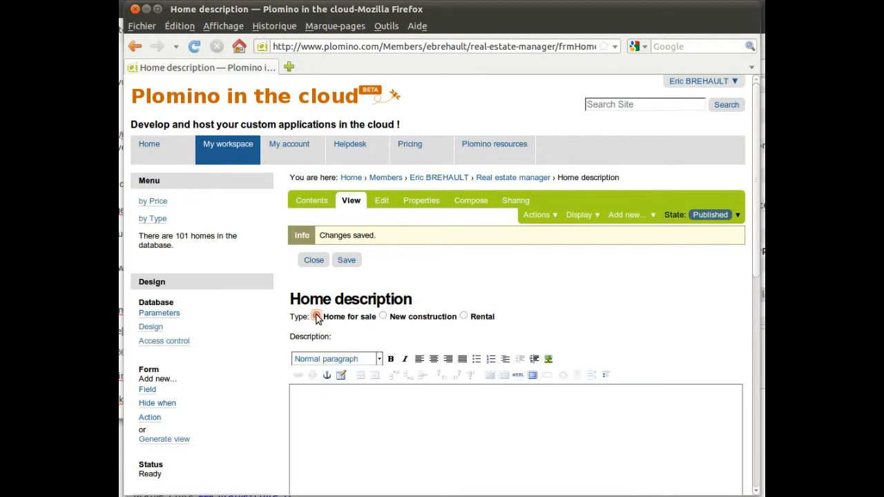
click(383, 316)
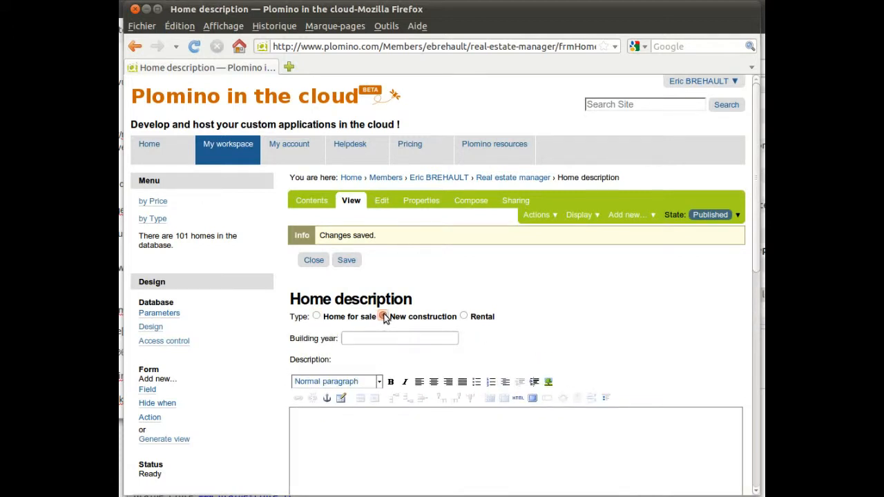
click(463, 316)
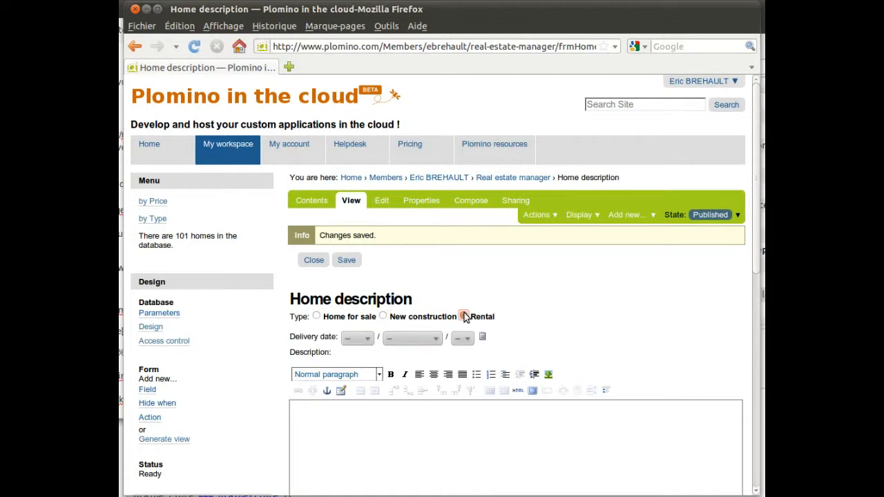
click(383, 316)
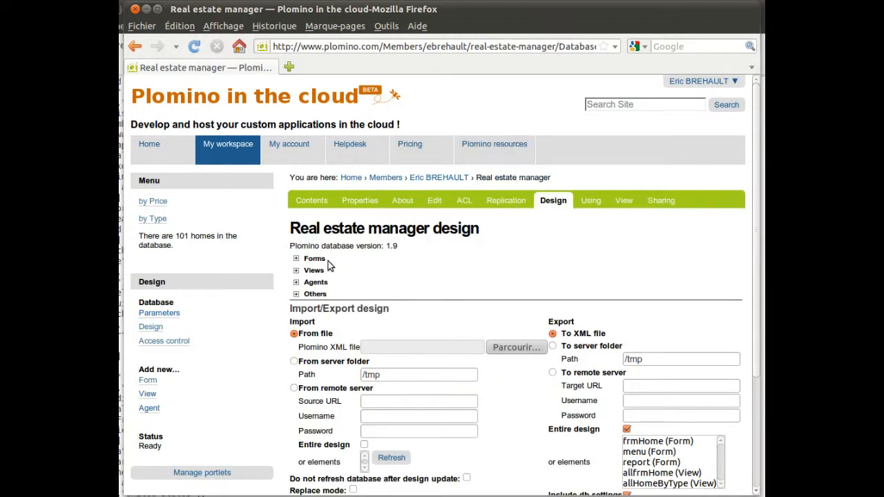
Change the City field of the frmHome form from text to the Selection list field type and save it
click(321, 260)
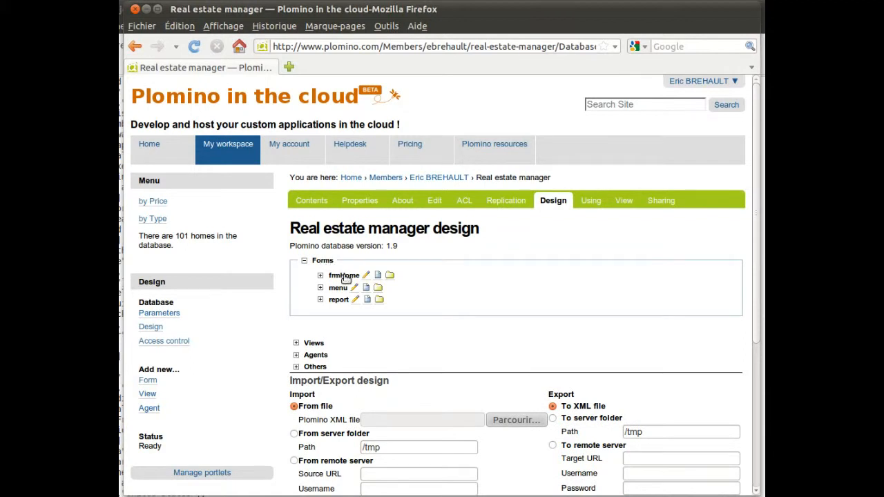
click(345, 276)
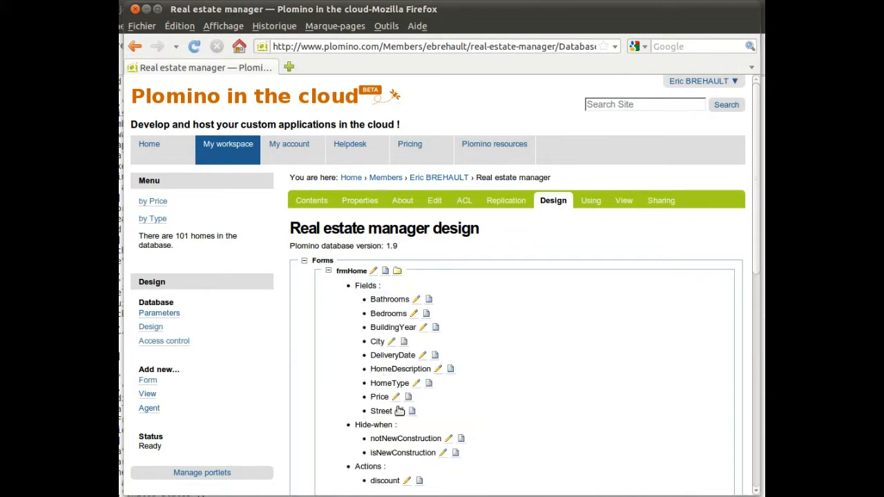
click(392, 342)
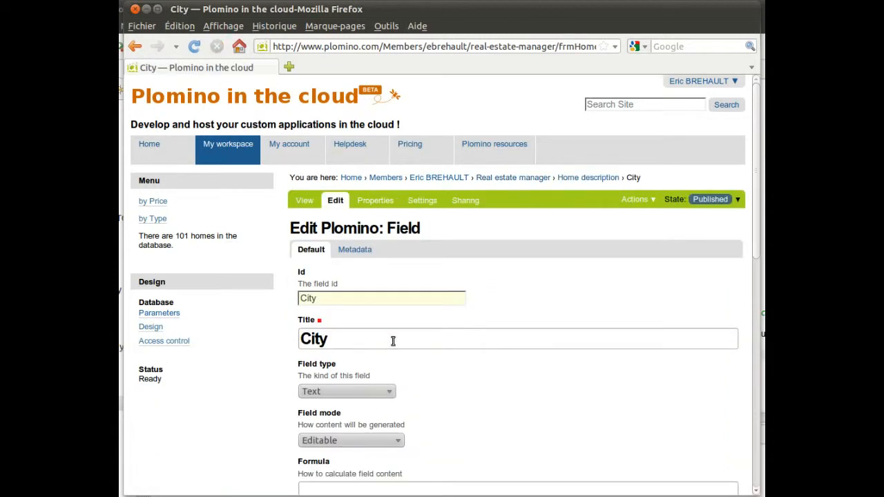
click(380, 388)
click(383, 492)
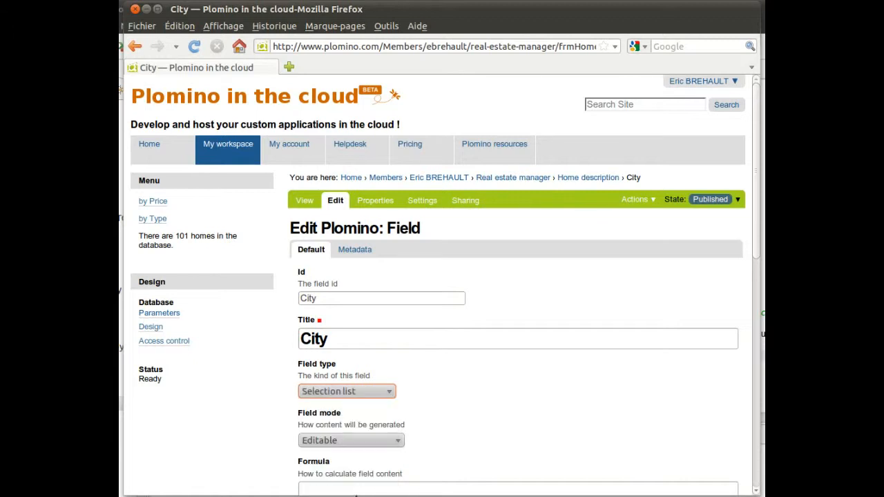
scroll(456, 398, down, 7)
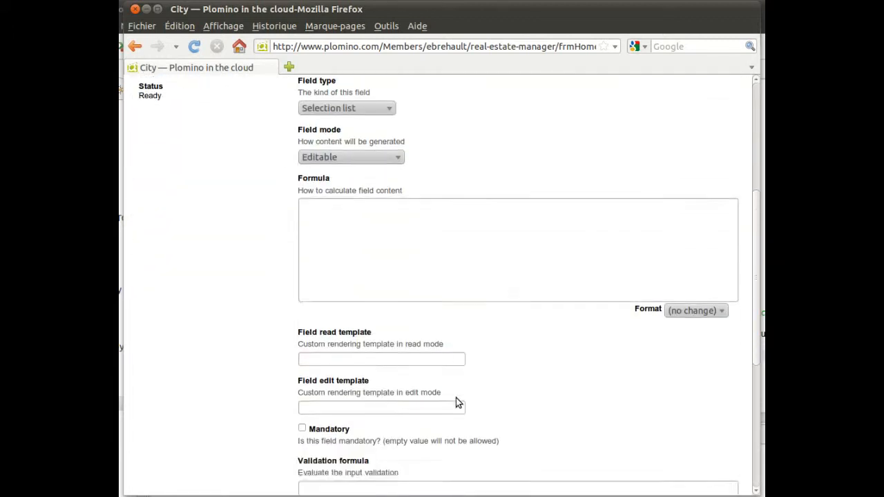
scroll(456, 398, down, 3)
click(314, 475)
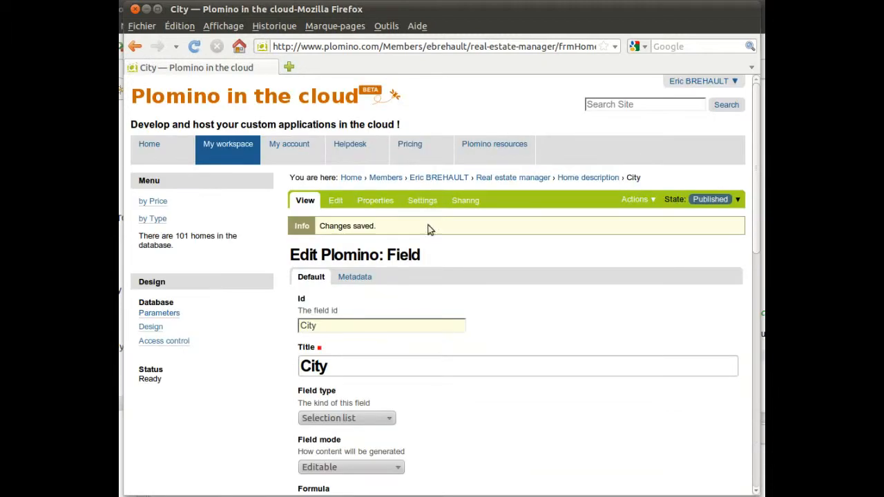
Set the City field's widget to Dynamic picklist in its settings
click(422, 201)
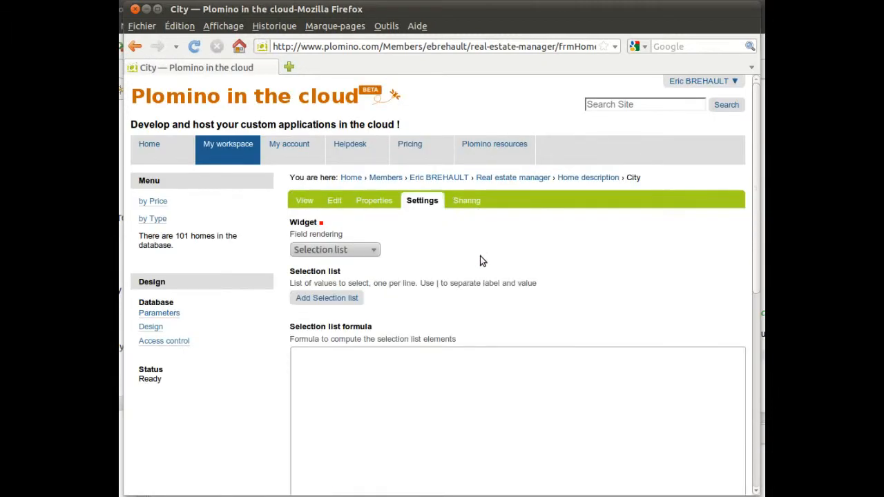
click(370, 251)
click(356, 306)
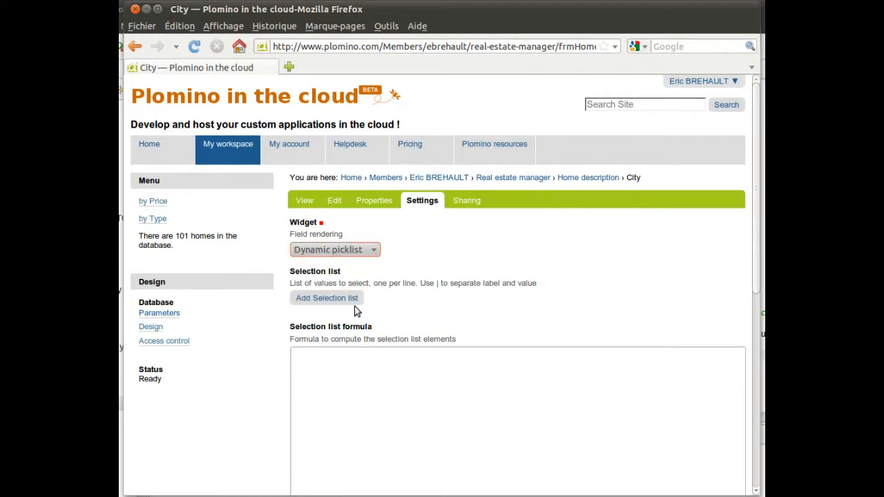
Enter a selection list formula that assigns the copied city list to cities, ends with return cities, and apply the settings
click(379, 370)
text(cities )
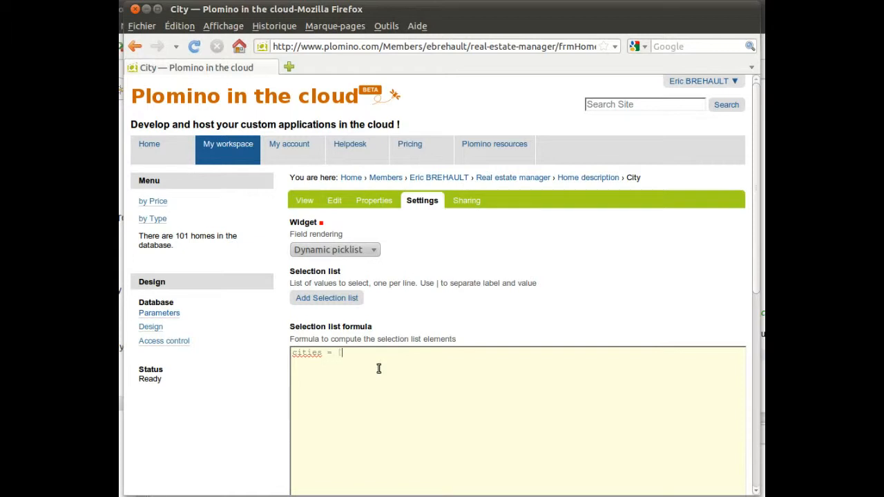
text(= [)
key(ctrl+v)
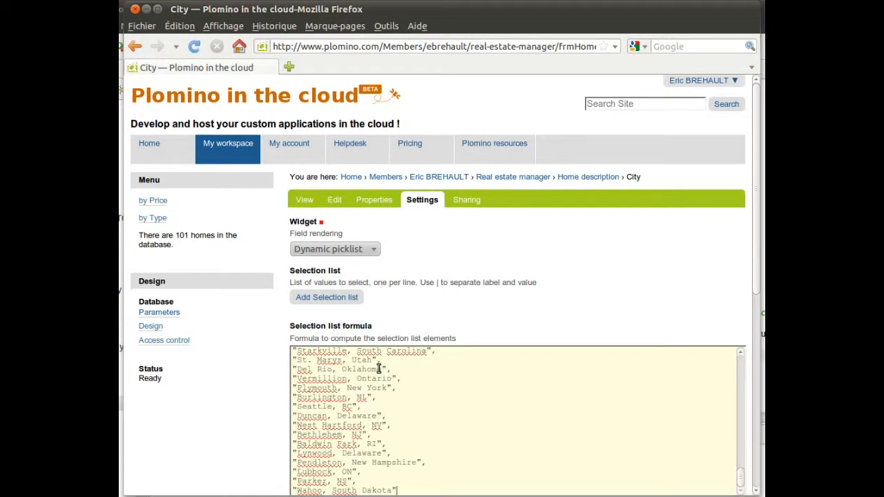
key(Return)
text(return cities)
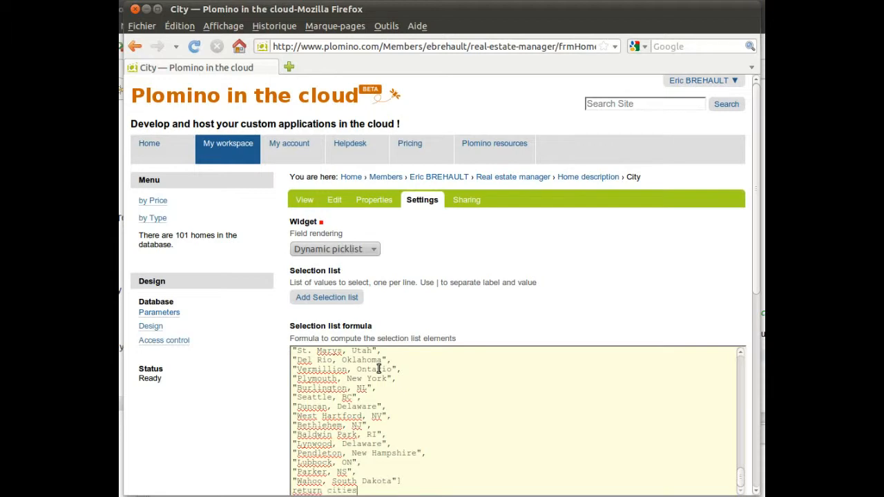
scroll(276, 376, down, 10)
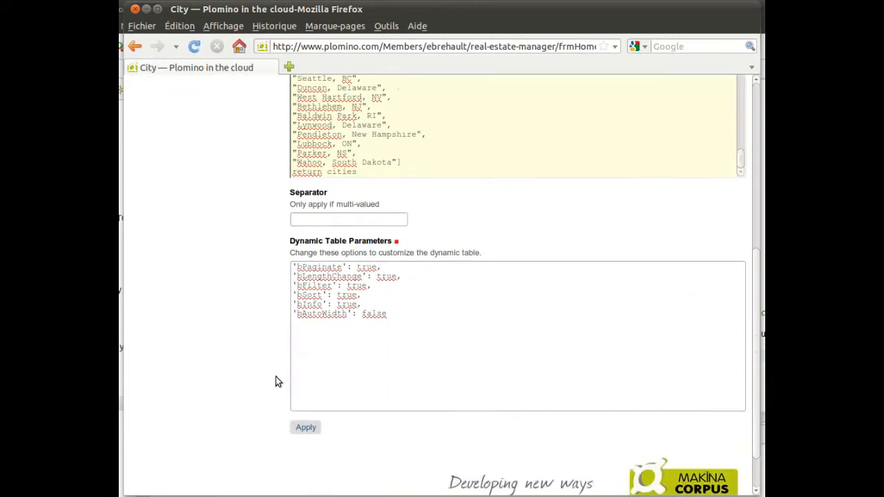
click(297, 392)
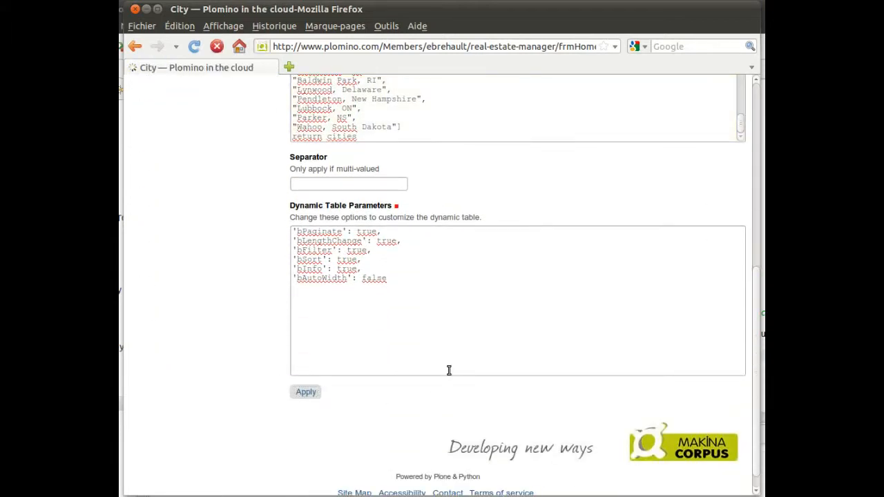
Open the New construction home priced 38572 from the by Price view for editing and go to its Location section
click(158, 201)
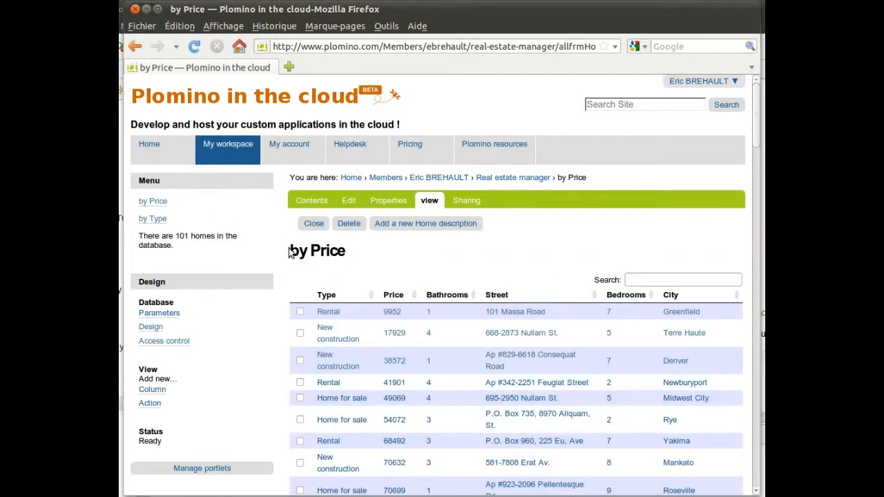
click(331, 362)
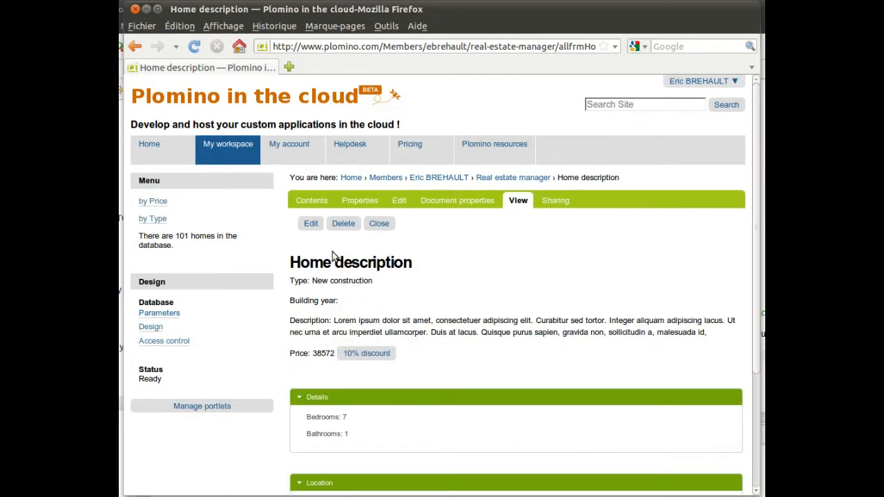
click(312, 225)
scroll(435, 315, down, 5)
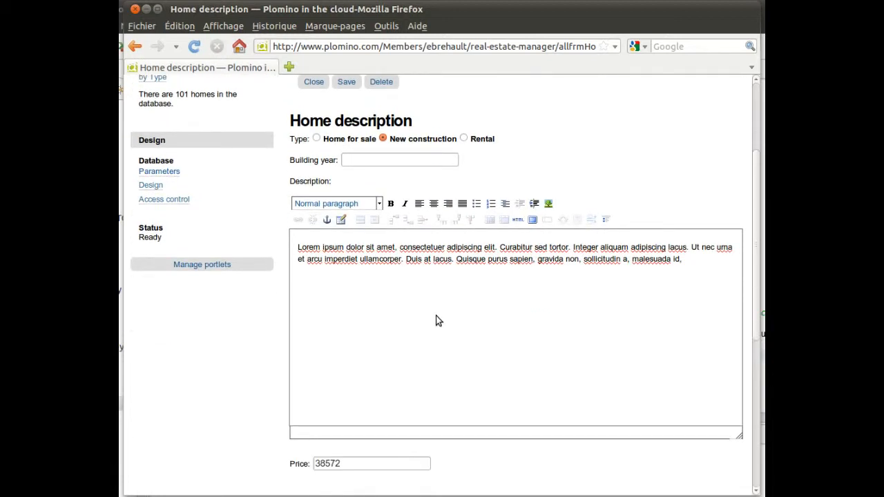
scroll(435, 321, down, 5)
Search the City picklist for bo, choose Egg Harbor, UT, close the result list and save the home
click(373, 334)
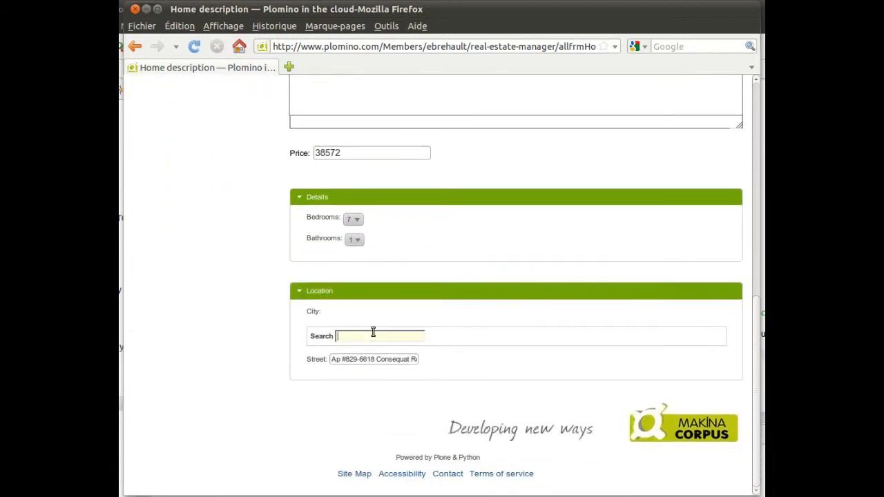
text(bo)
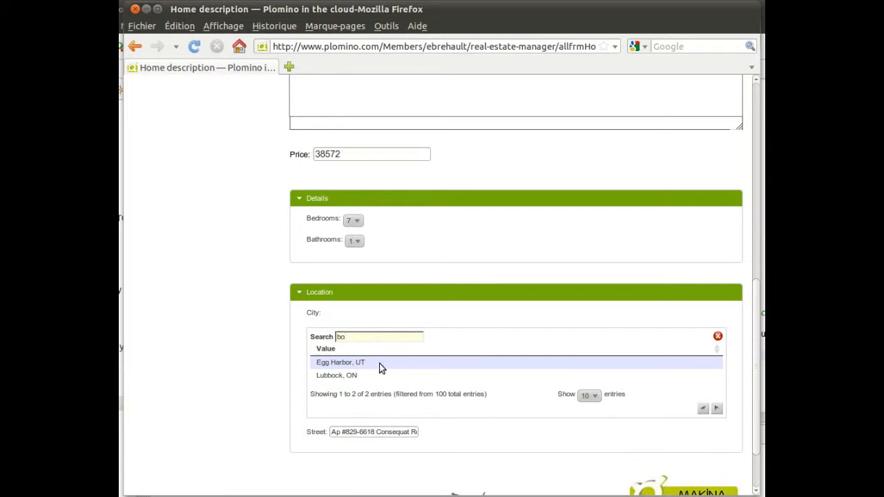
click(379, 363)
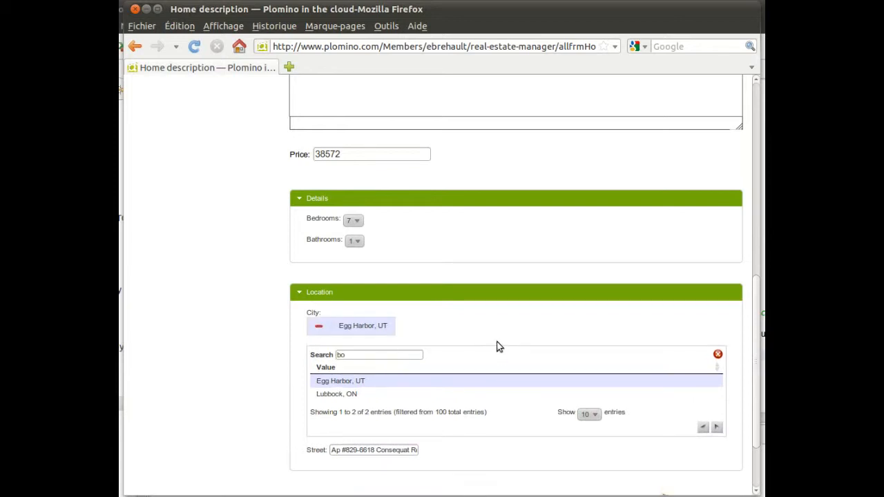
click(718, 354)
scroll(431, 396, down, 1)
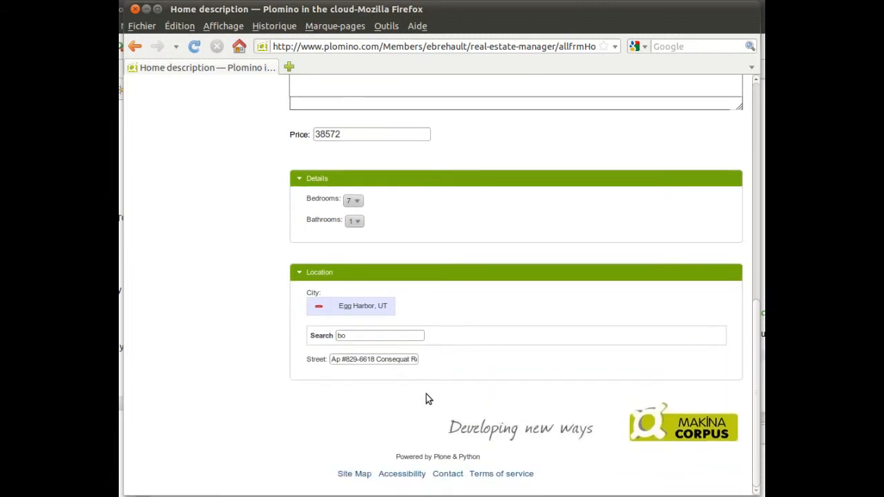
scroll(429, 396, up, 10)
click(350, 142)
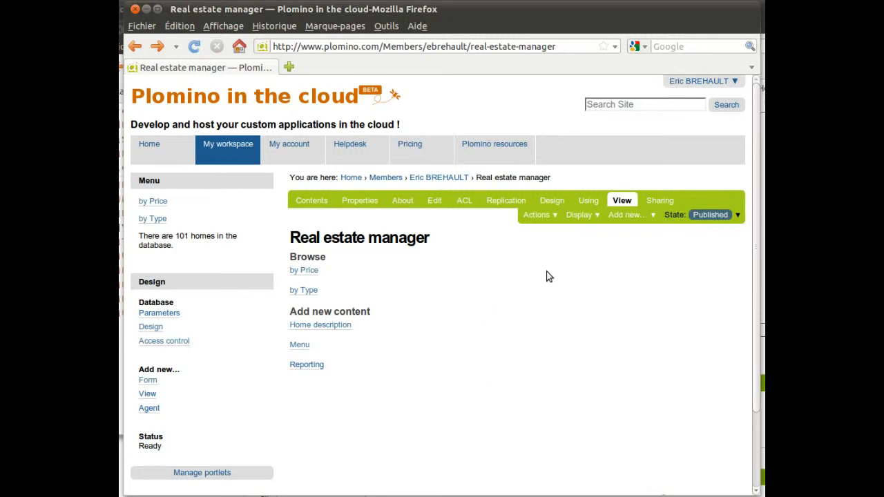
Set the database's start page to allfrmHome, save, and reopen the Real estate manager database to check its start page
click(443, 203)
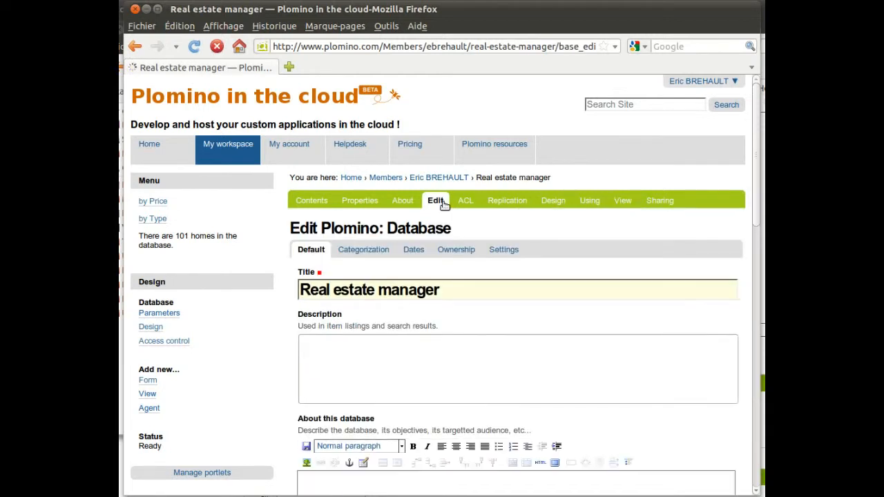
scroll(469, 296, down, 4)
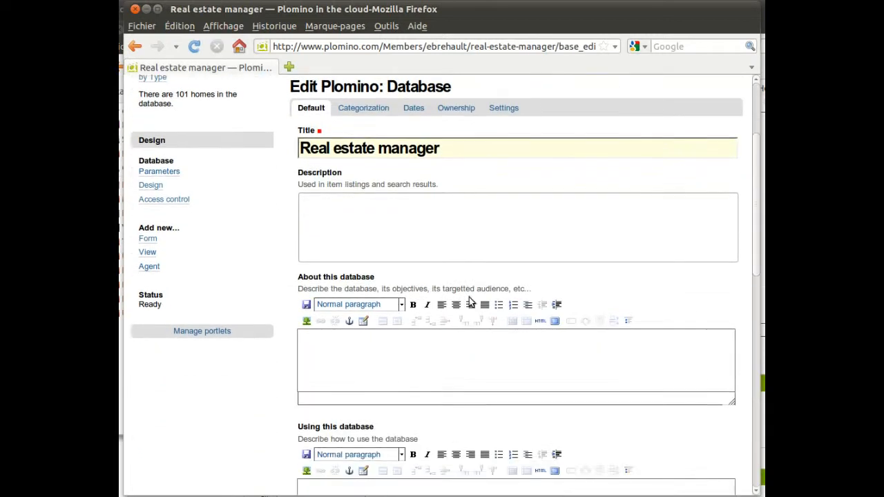
scroll(470, 301, down, 13)
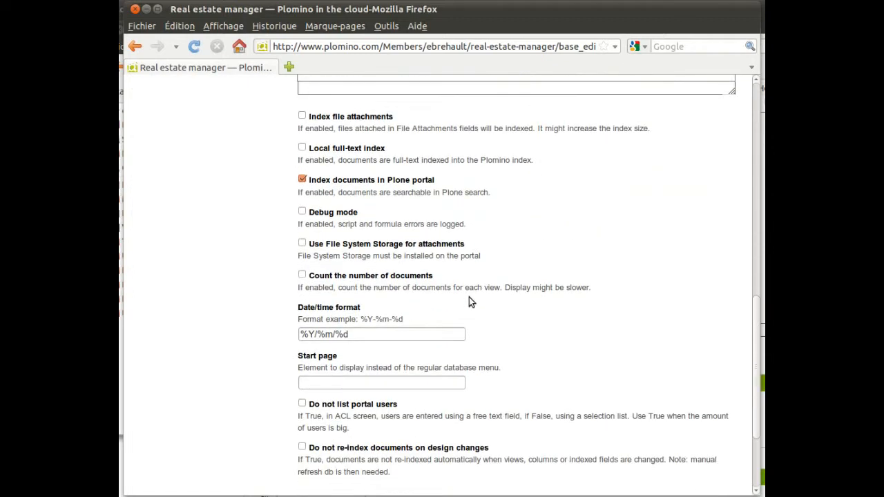
click(364, 382)
text(allfrmHome)
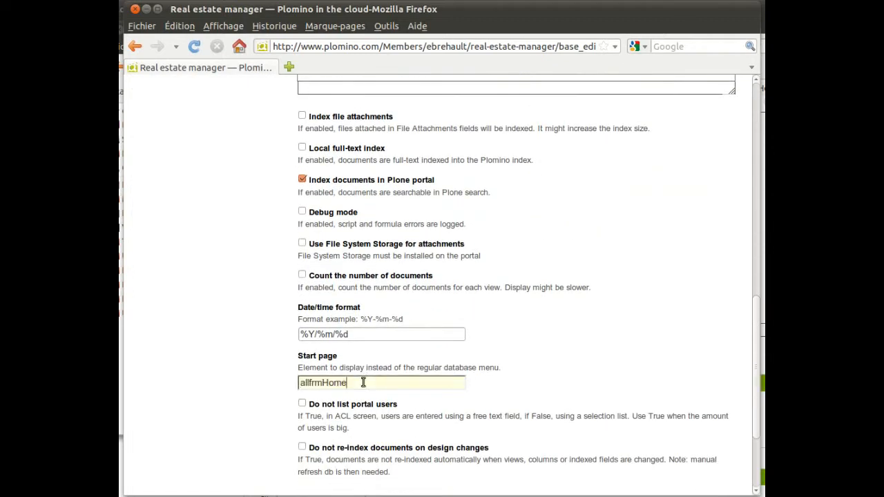
scroll(363, 381, down, 3)
click(313, 402)
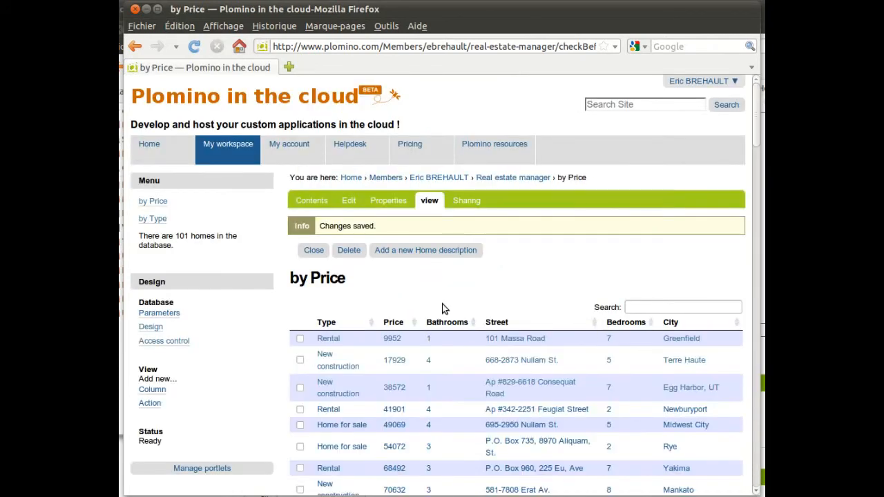
click(523, 179)
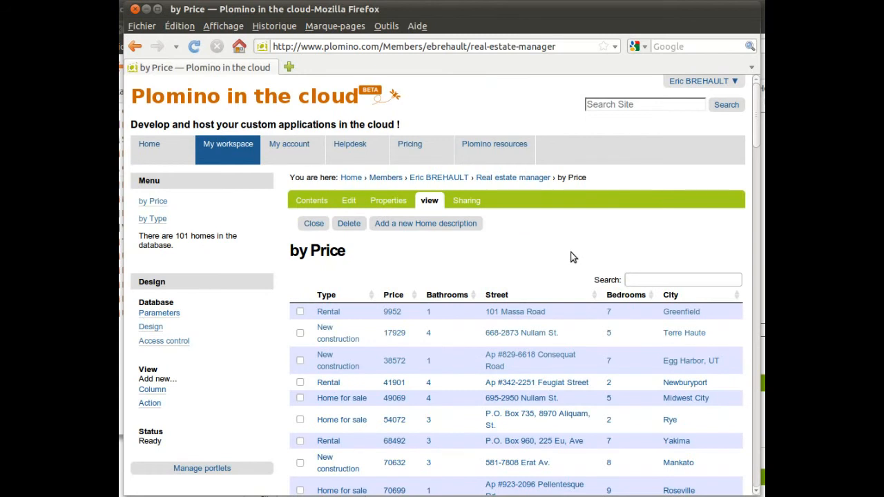